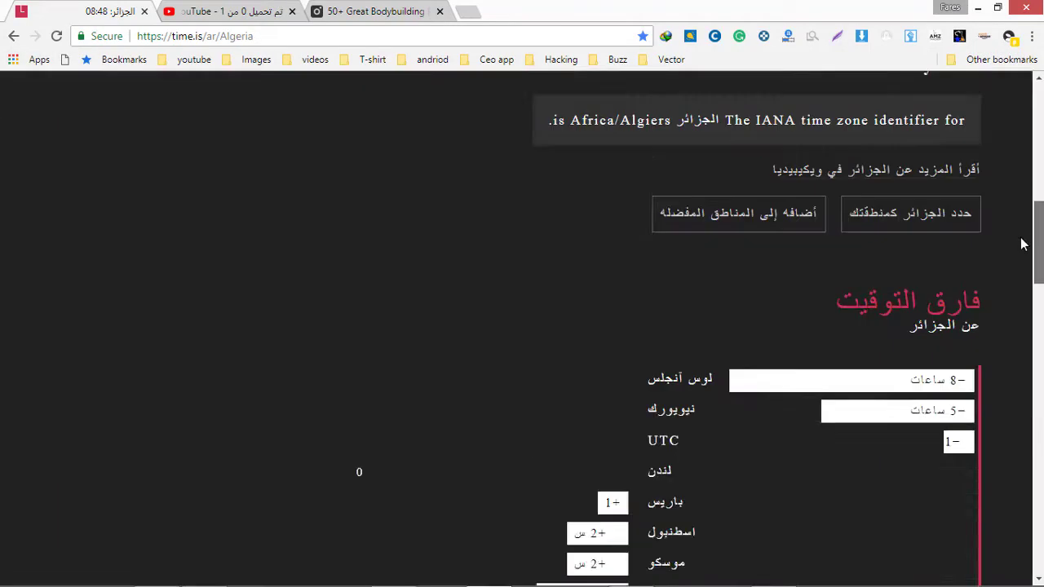
# Scroll and reload the time.is clock page in Chrome.
pyautogui.moveTo(1039, 124); pyautogui.dragTo(1039, 106)
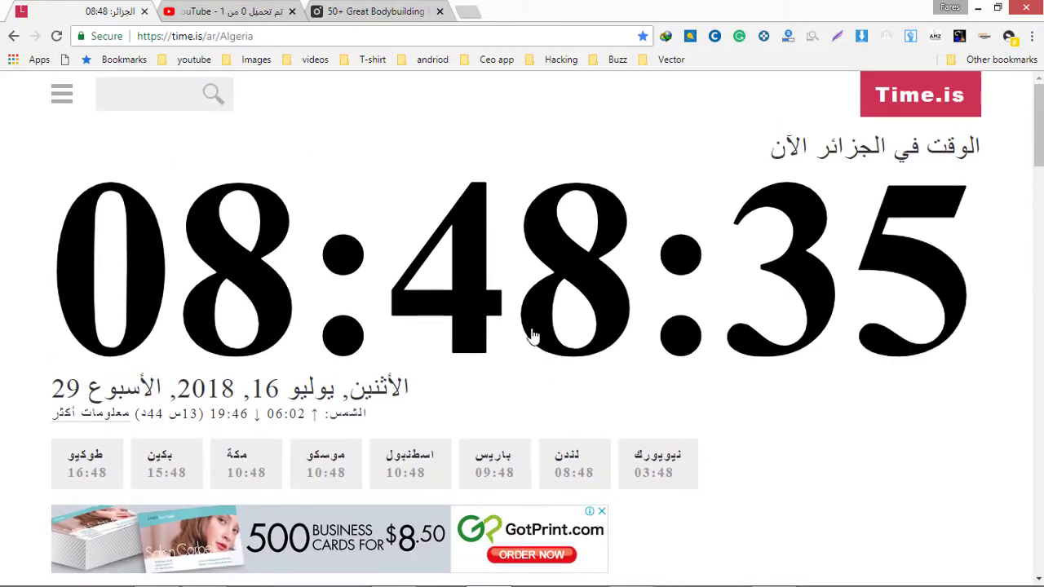
pyautogui.moveTo(1039, 106)
pyautogui.mouseDown()
pyautogui.moveTo(1036, 190)
pyautogui.moveTo(1036, 153)
pyautogui.mouseUp()
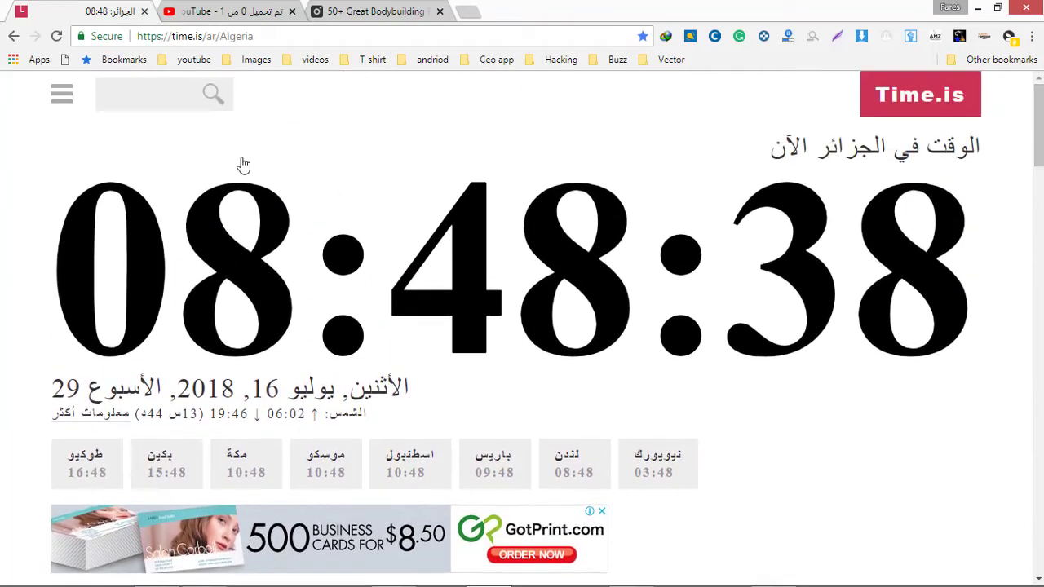
pyautogui.click(56, 38)
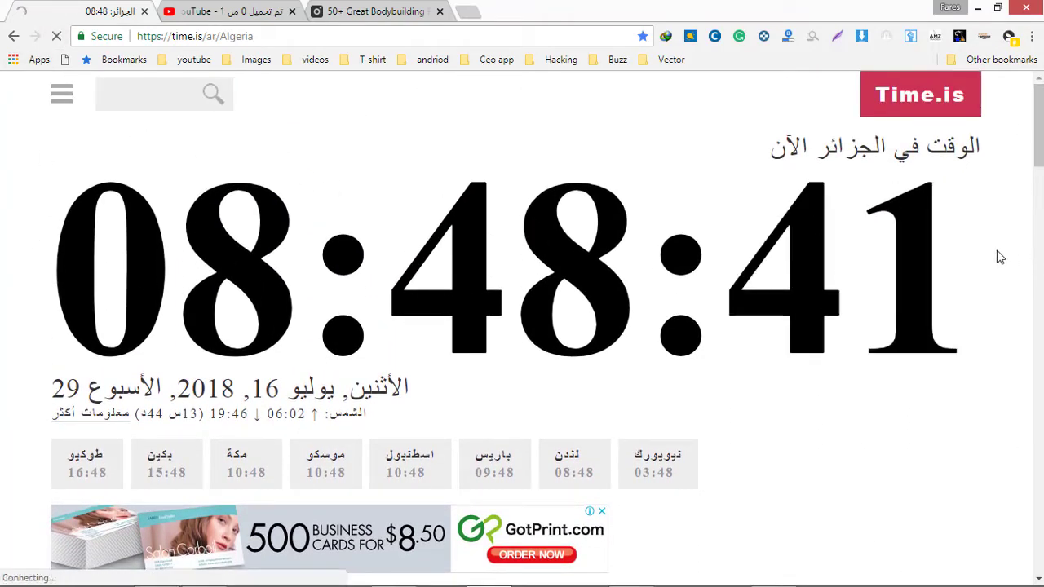
pyautogui.moveTo(1041, 149)
pyautogui.mouseDown()
pyautogui.moveTo(1039, 233)
pyautogui.moveTo(1040, 149)
pyautogui.mouseUp()
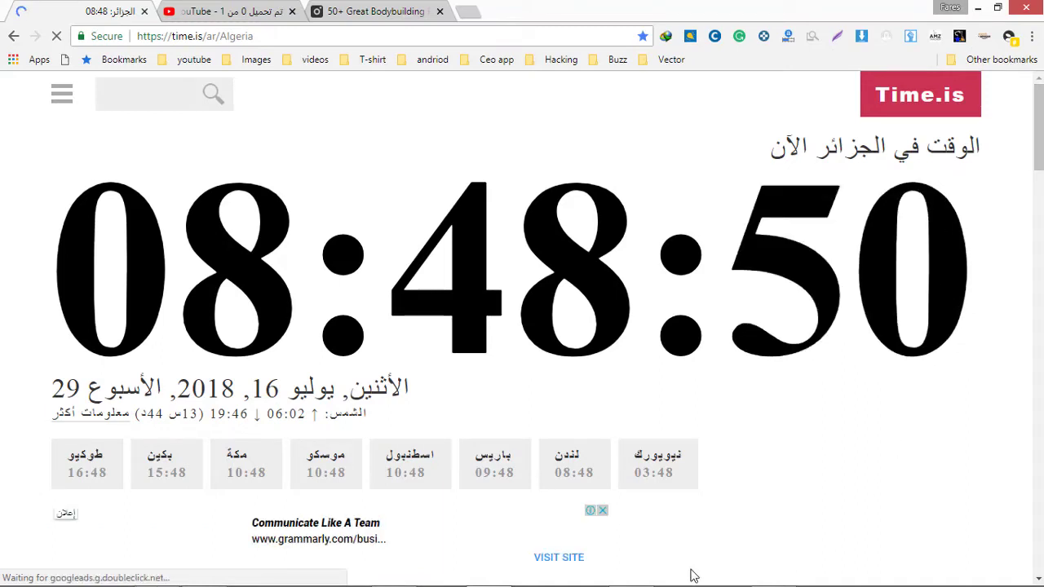
# Switch to Photoshop and create a 1280 × 720 px document at 150 pixels/inch.
pyautogui.click(394, 570)
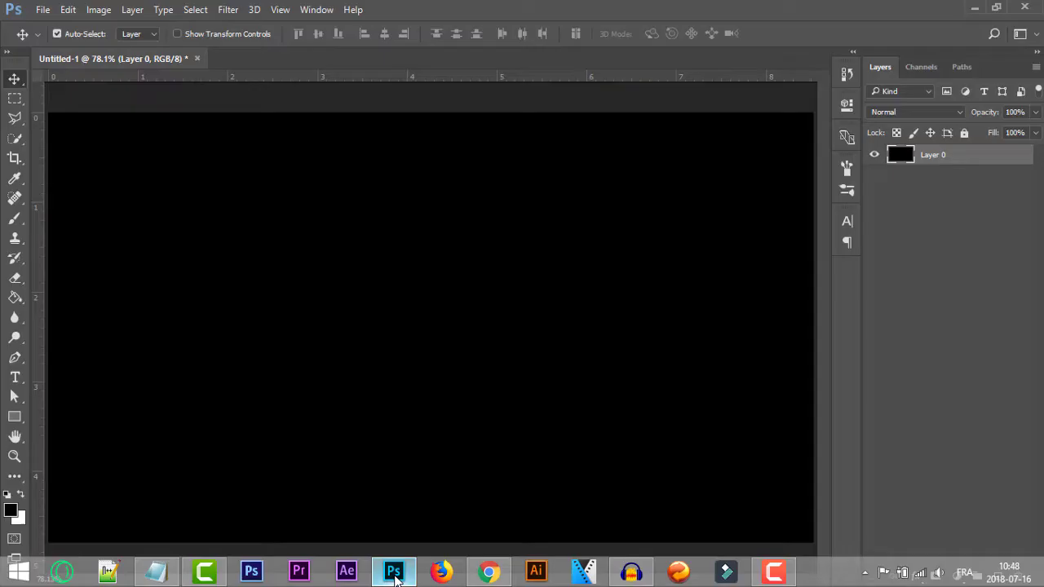
pyautogui.click(42, 9)
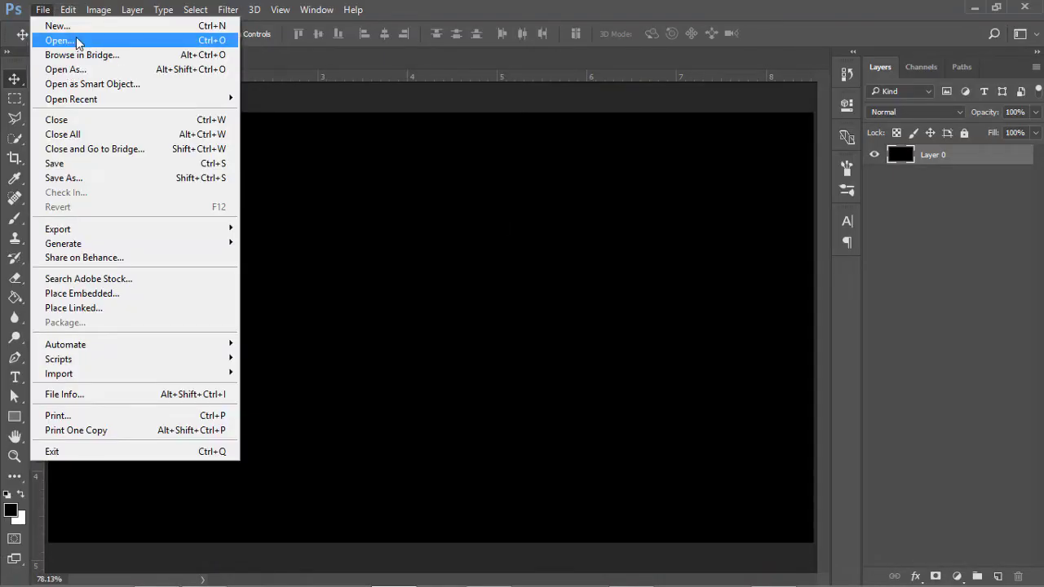
pyautogui.click(51, 25)
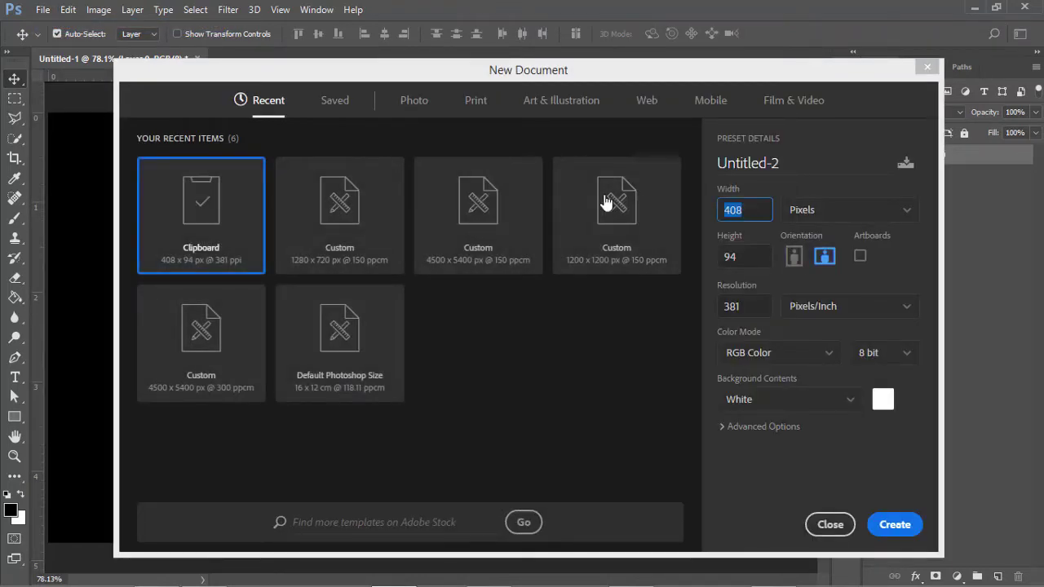
pyautogui.write('1280')
pyautogui.press('Tab')
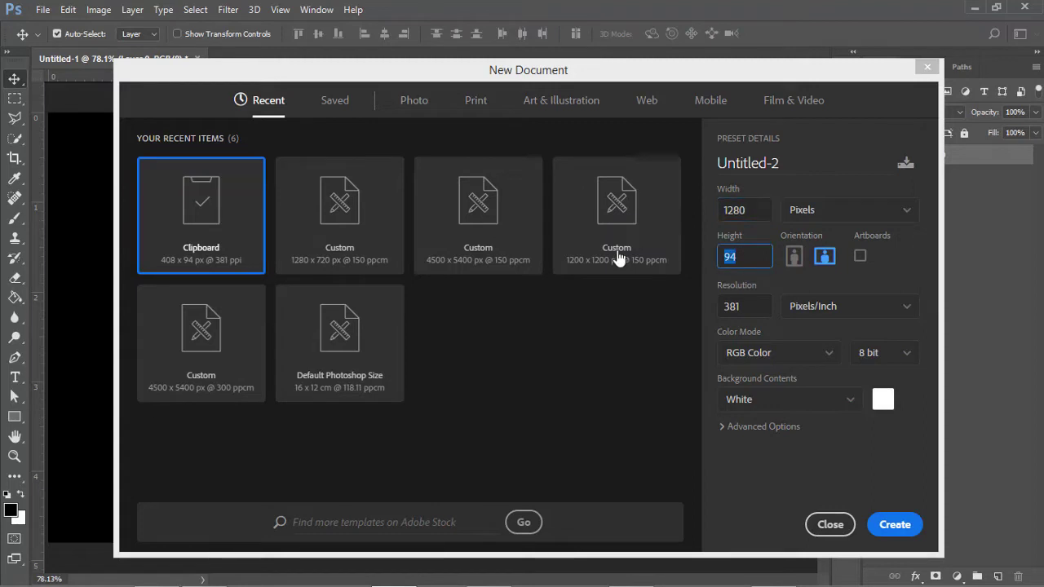
pyautogui.write('720')
pyautogui.press('Tab')
pyautogui.write('150')
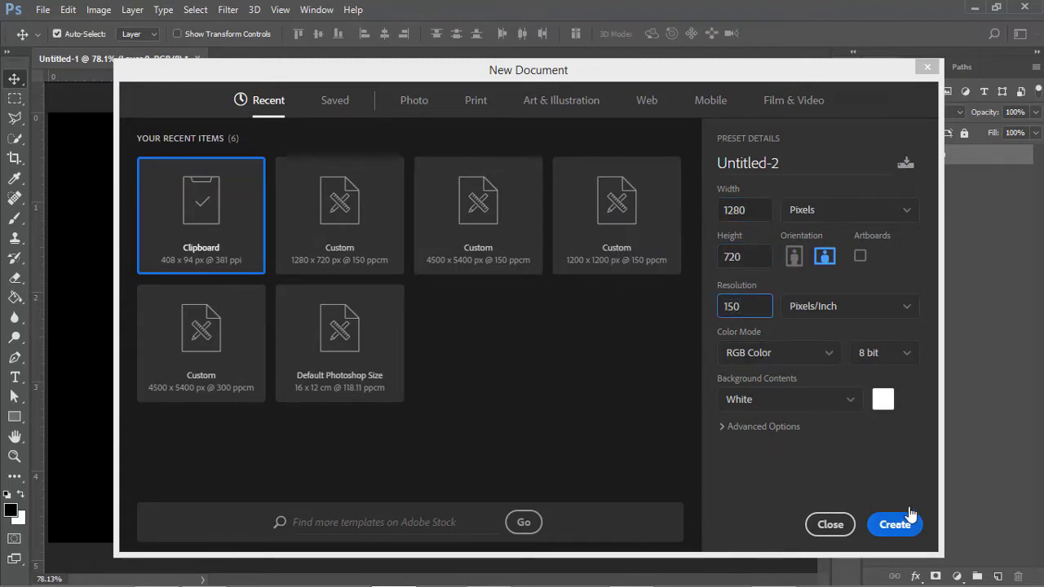
pyautogui.click(892, 526)
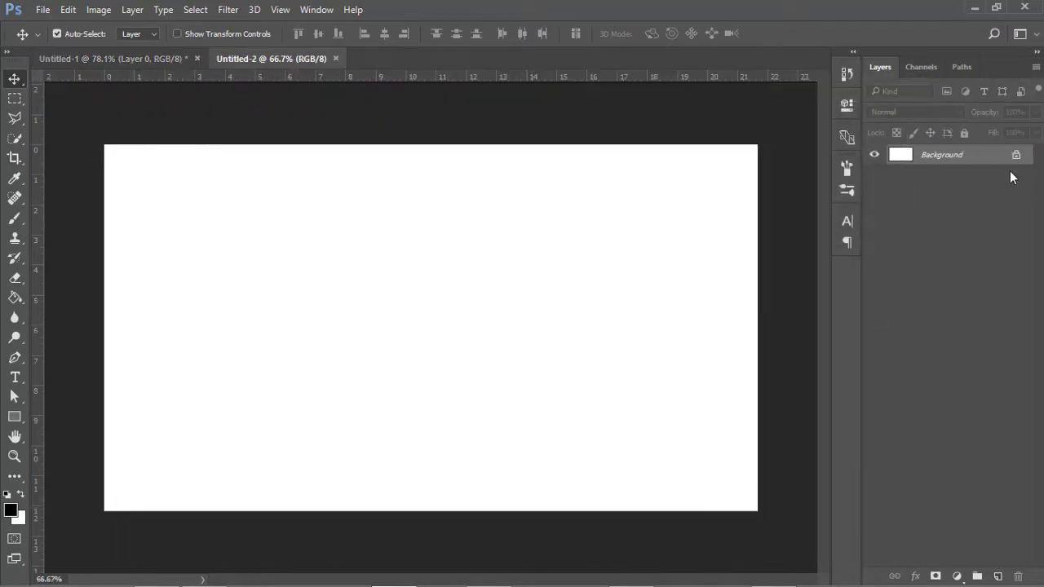
# Fill the fitted canvas black with the Paint Bucket and unlock the Background as Layer 0.
pyautogui.hotkey('ctrl', '0')
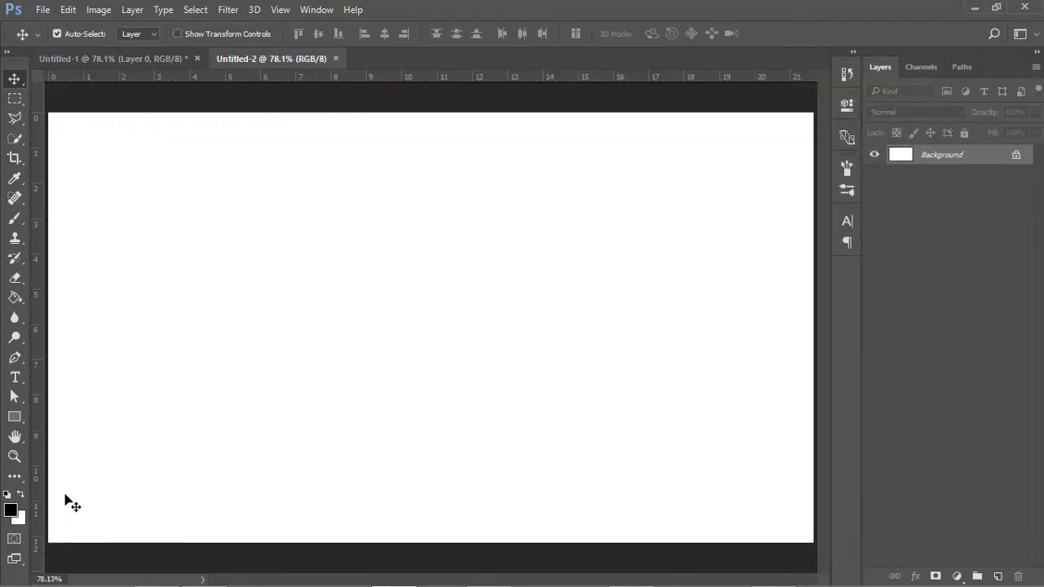
pyautogui.press('g')
pyautogui.click(279, 427)
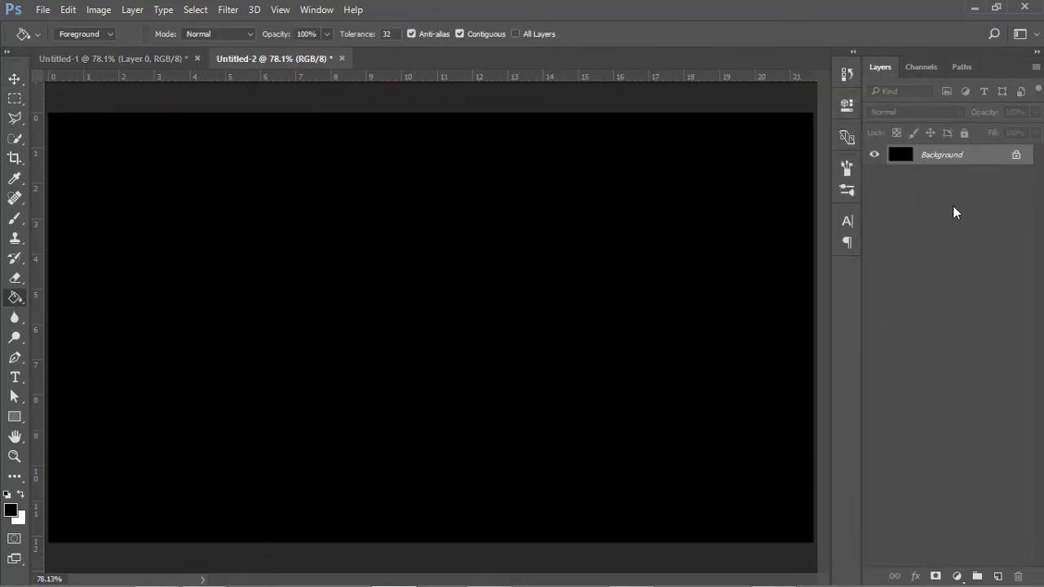
pyautogui.click(1017, 156)
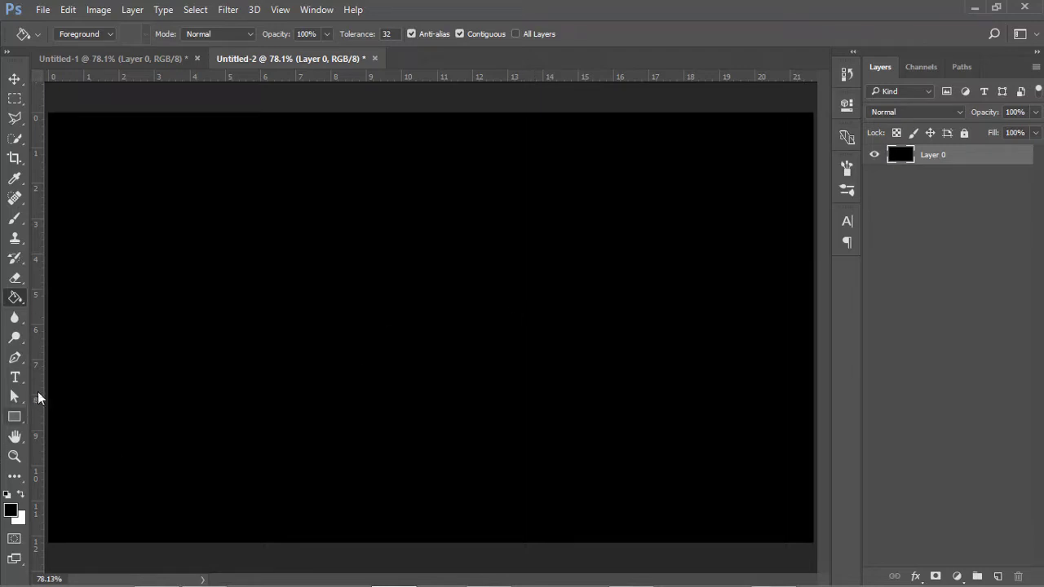
# Type 'Larkem' and 'Design' on two lines as a new text layer.
pyautogui.click(15, 377)
pyautogui.click(313, 242)
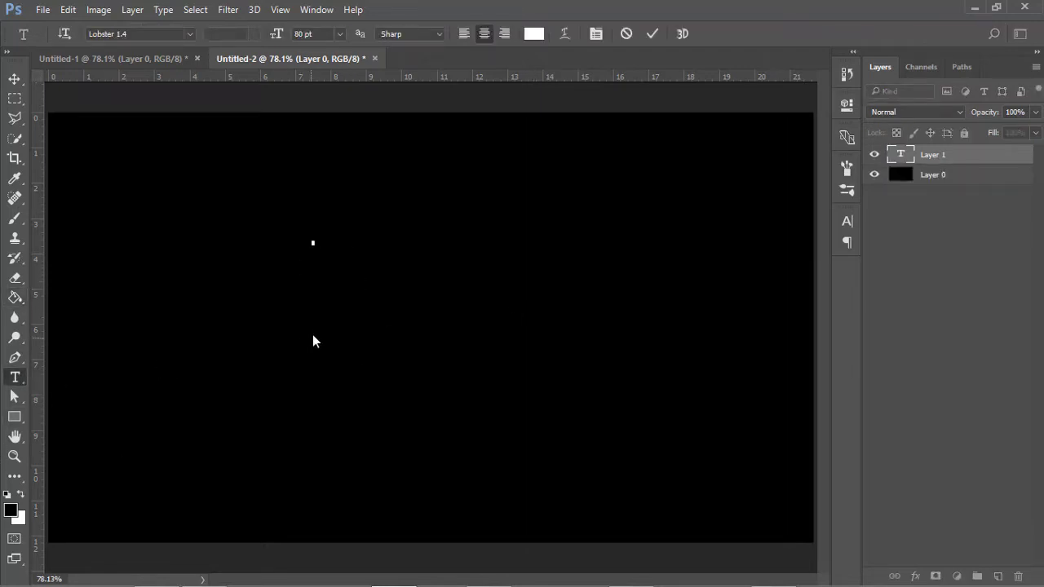
pyautogui.write('L')
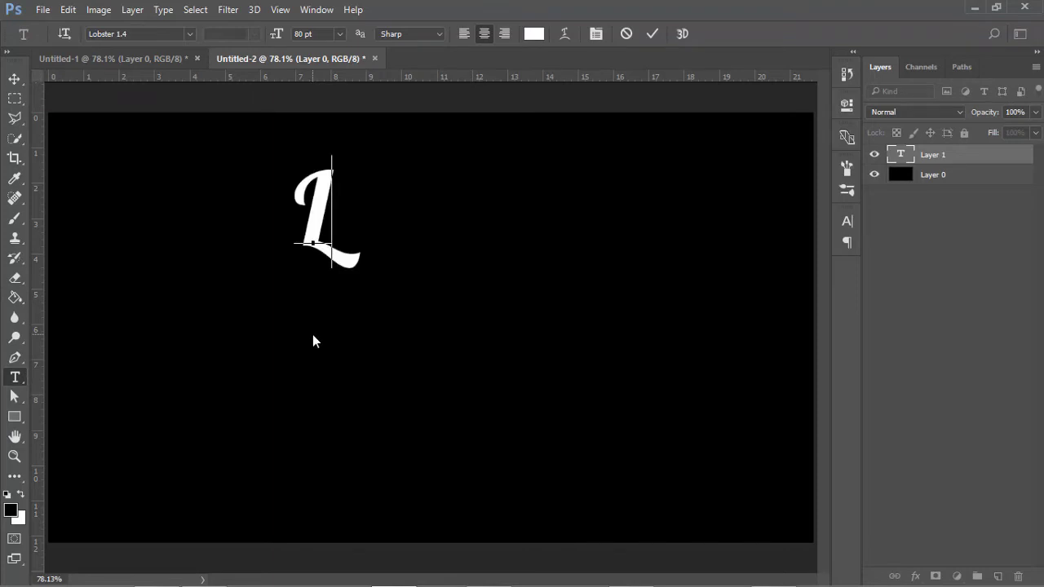
pyautogui.write('A')
pyautogui.press('BackSpace')
pyautogui.write('a')
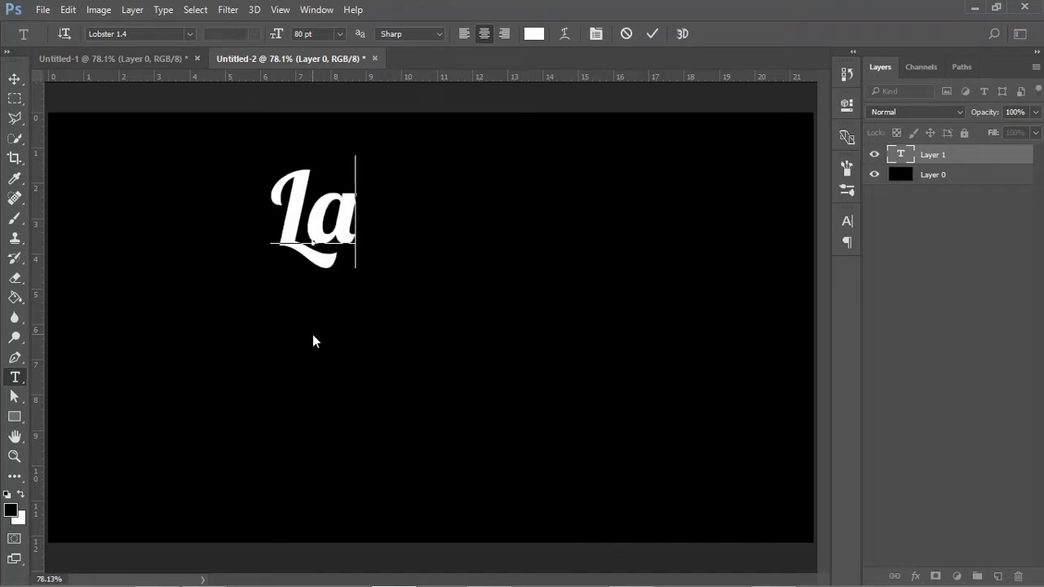
pyautogui.write('rkem')
pyautogui.press('Return')
pyautogui.write('Desi')
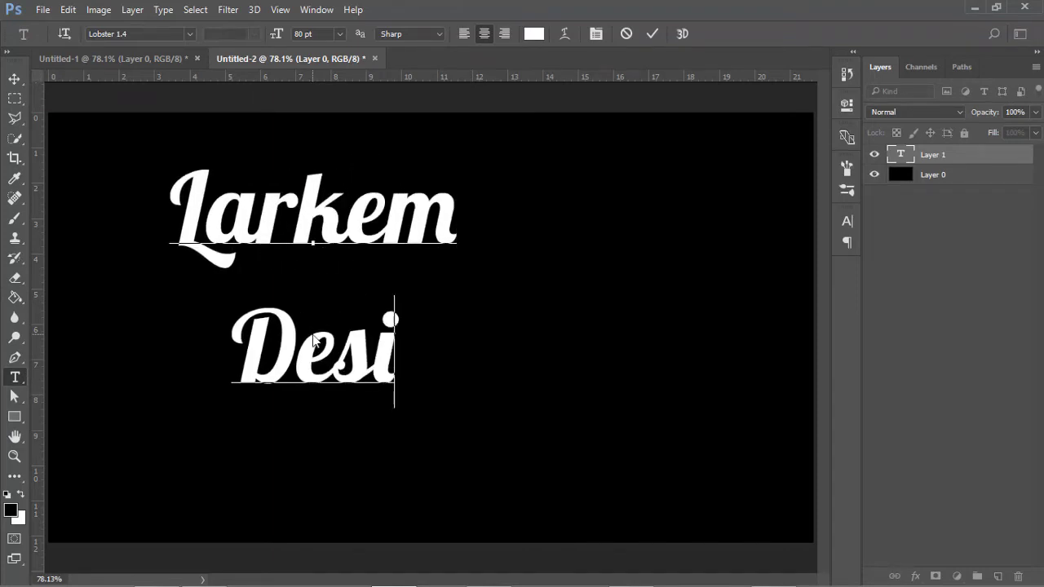
pyautogui.write('gn')
# Set the whole text to 136 pt with 138 pt leading and commit it.
pyautogui.hotkey('ctrl', 'a')
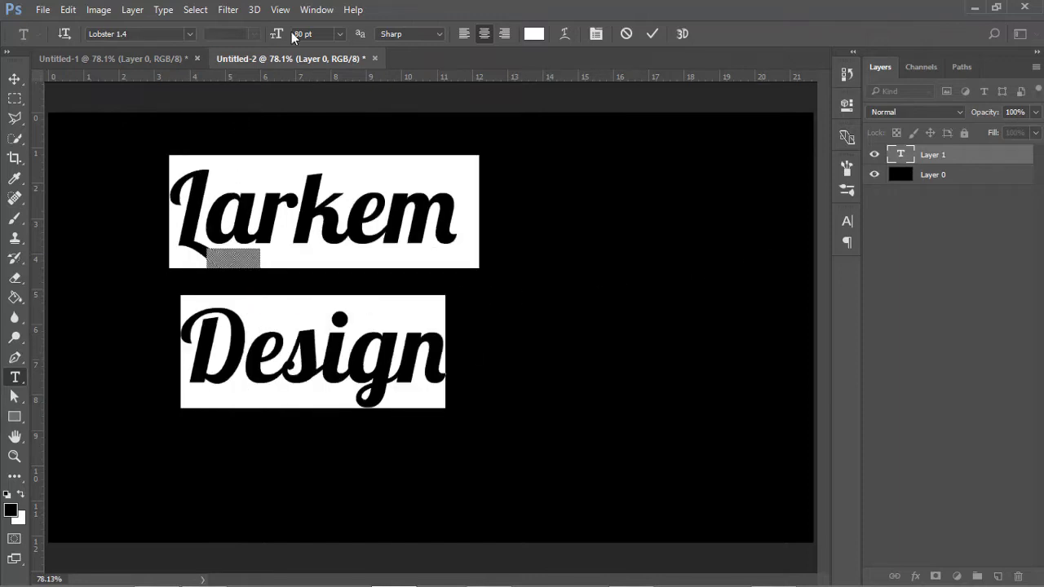
pyautogui.moveTo(281, 37); pyautogui.dragTo(307, 36)
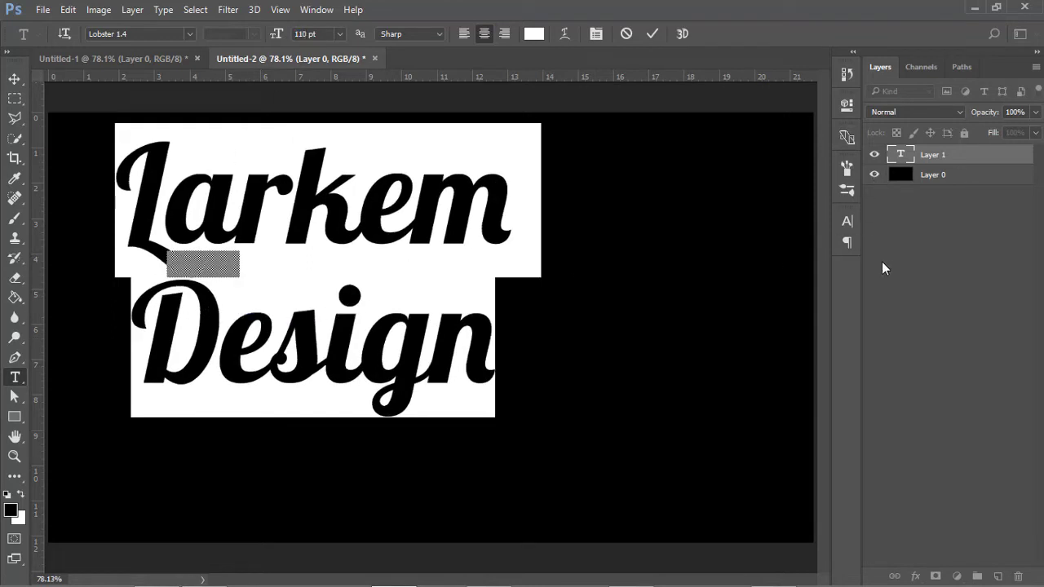
pyautogui.click(845, 219)
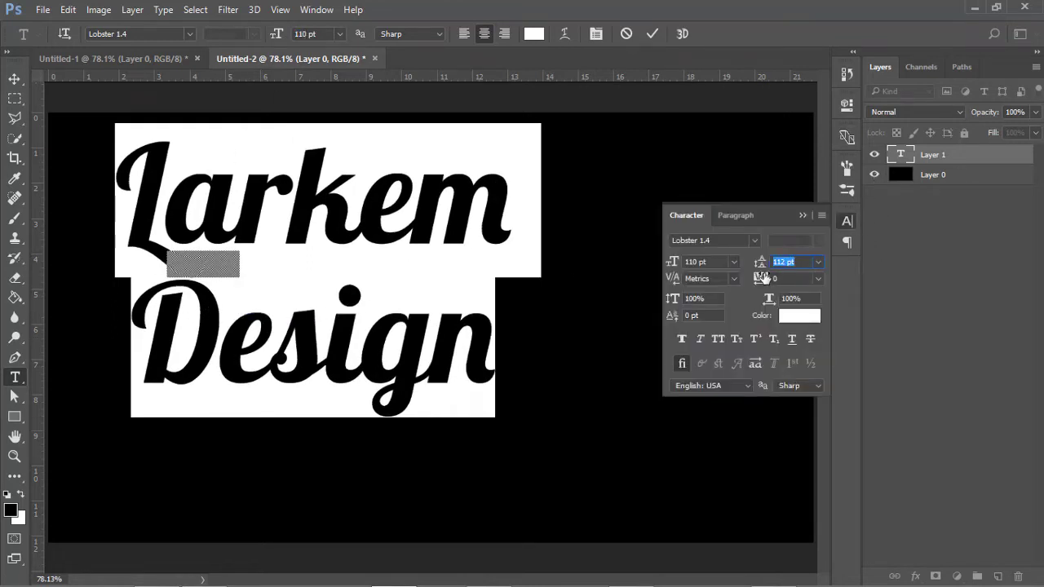
pyautogui.moveTo(761, 263); pyautogui.dragTo(779, 263)
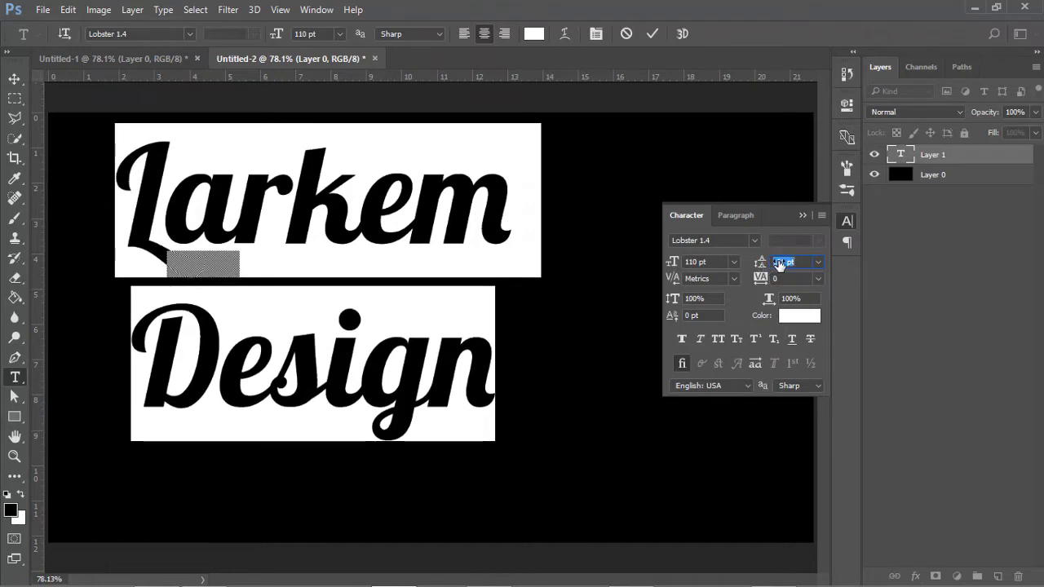
pyautogui.moveTo(278, 33); pyautogui.dragTo(287, 34)
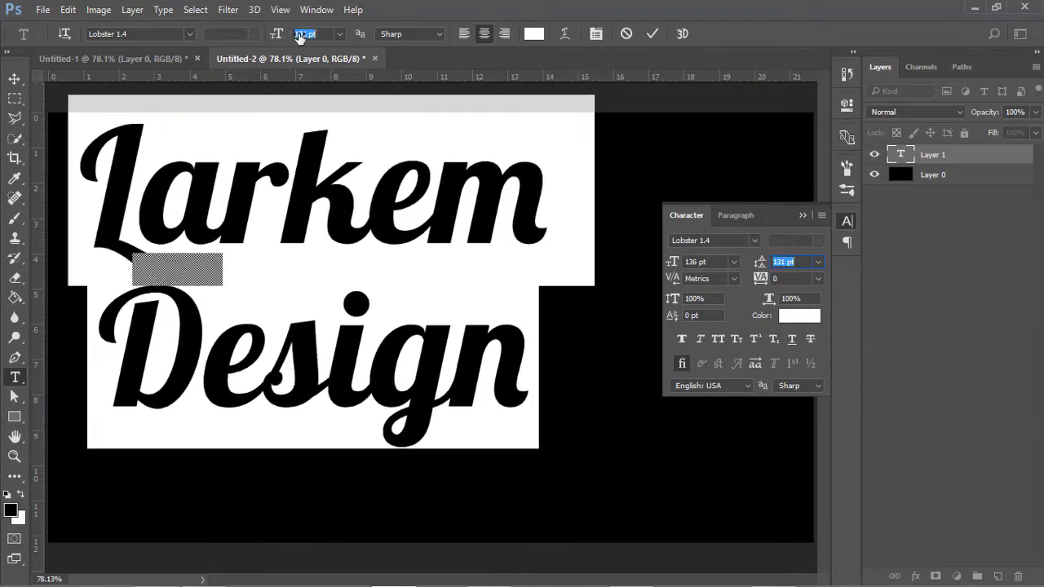
pyautogui.moveTo(760, 263); pyautogui.dragTo(763, 274)
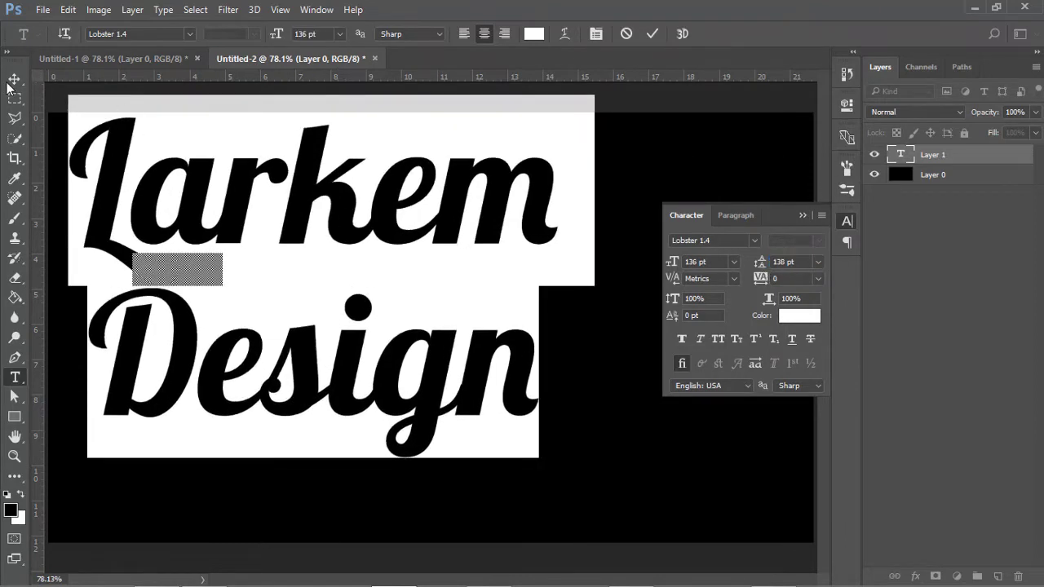
pyautogui.click(14, 79)
pyautogui.click(844, 226)
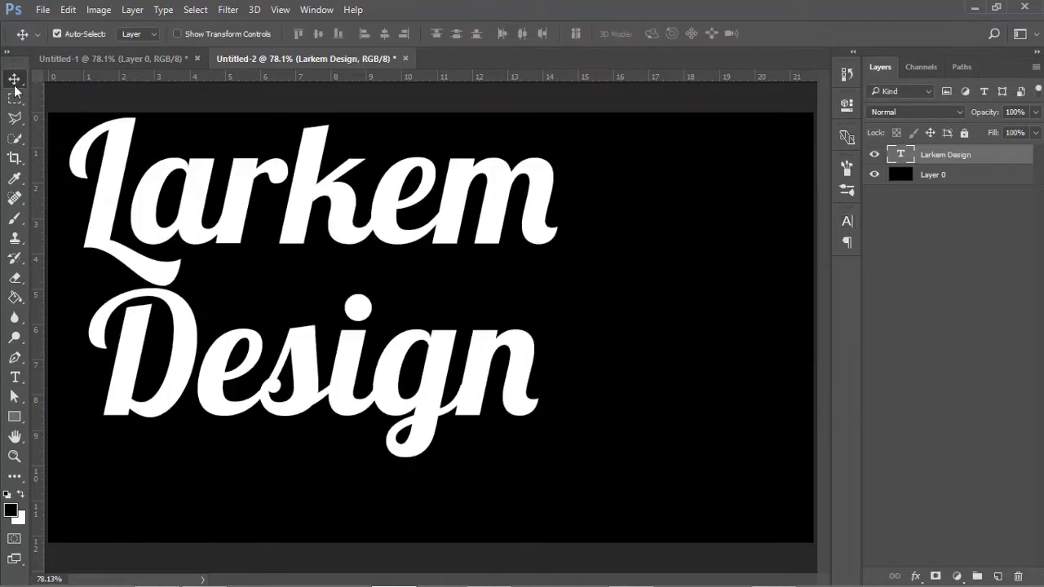
# Centre the text horizontally and vertically on the canvas.
pyautogui.hotkey('ctrl', 'a')
pyautogui.click(318, 35)
pyautogui.click(384, 34)
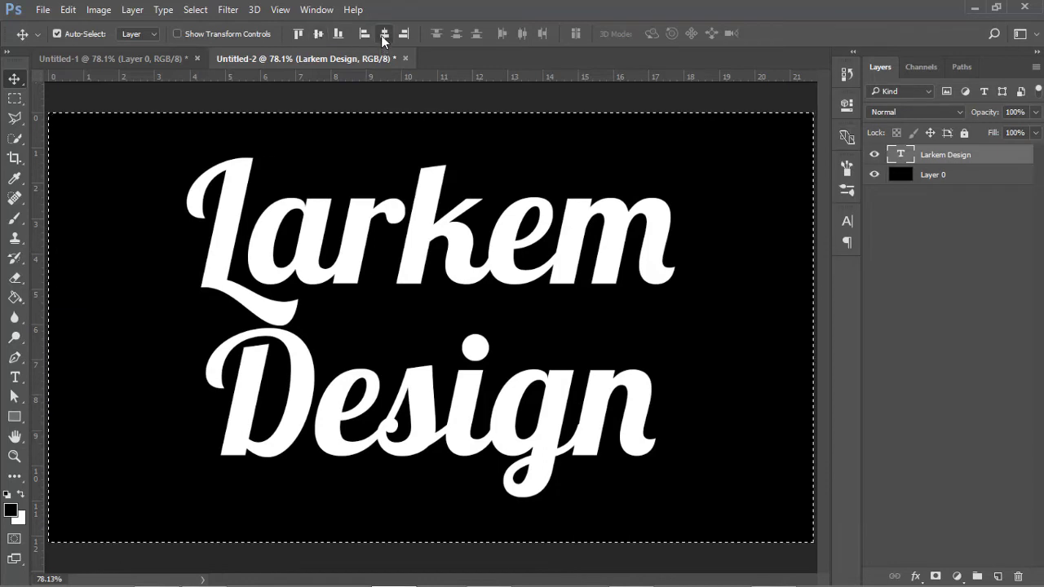
pyautogui.hotkey('ctrl', 'd')
# Add a Gradient Overlay to the text layer and open its Gradient Editor.
pyautogui.doubleClick(996, 158)
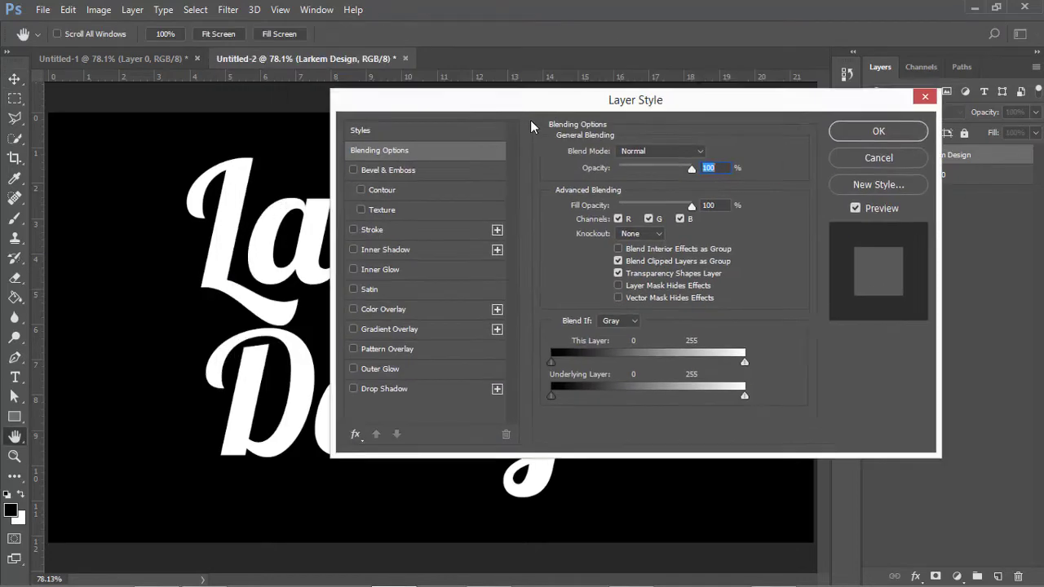
pyautogui.moveTo(398, 99); pyautogui.dragTo(649, 100)
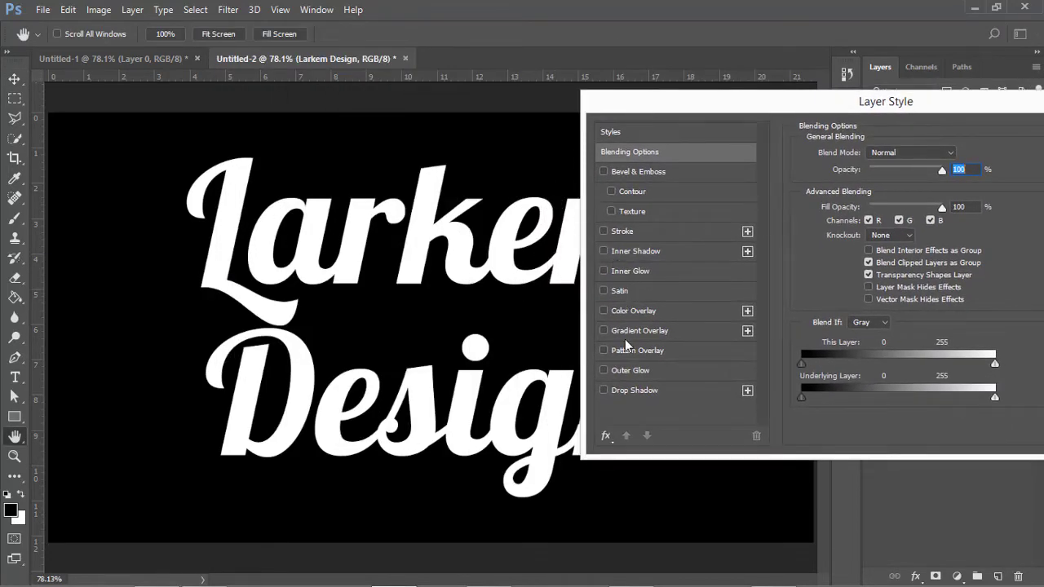
pyautogui.click(603, 329)
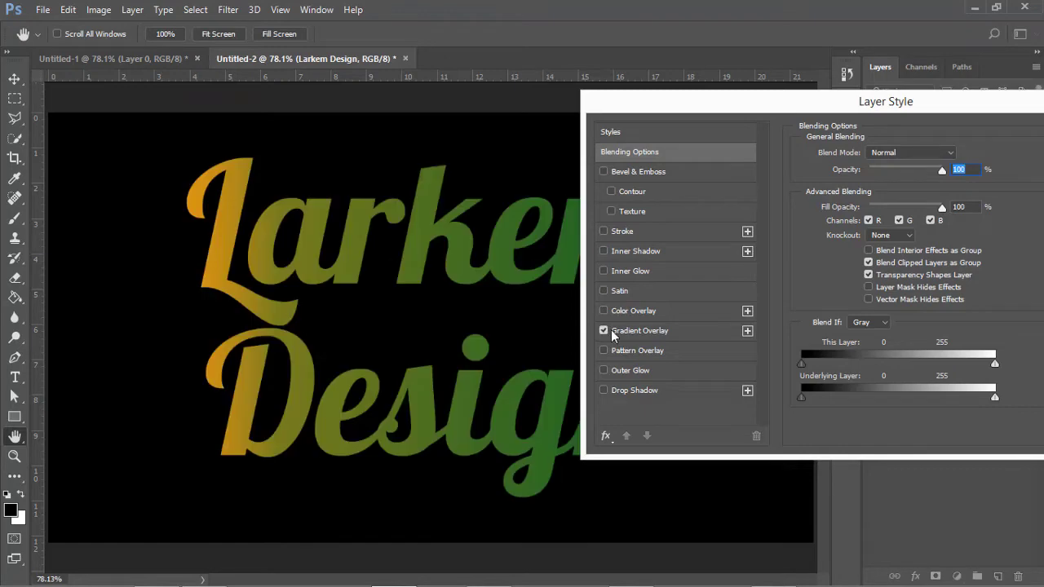
pyautogui.click(891, 189)
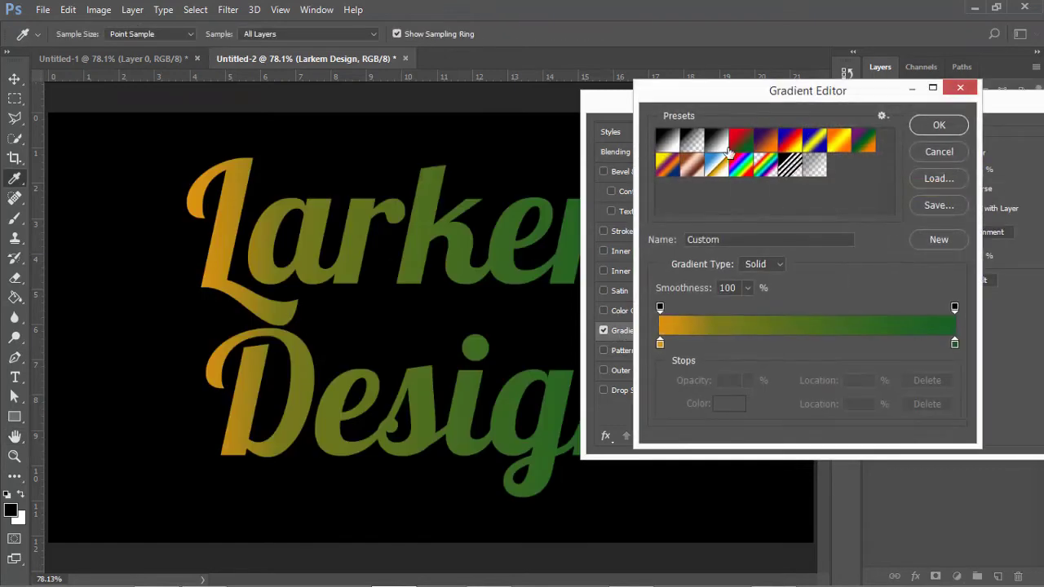
# Start from the Black, White preset and add a white stop at 25%.
pyautogui.click(717, 142)
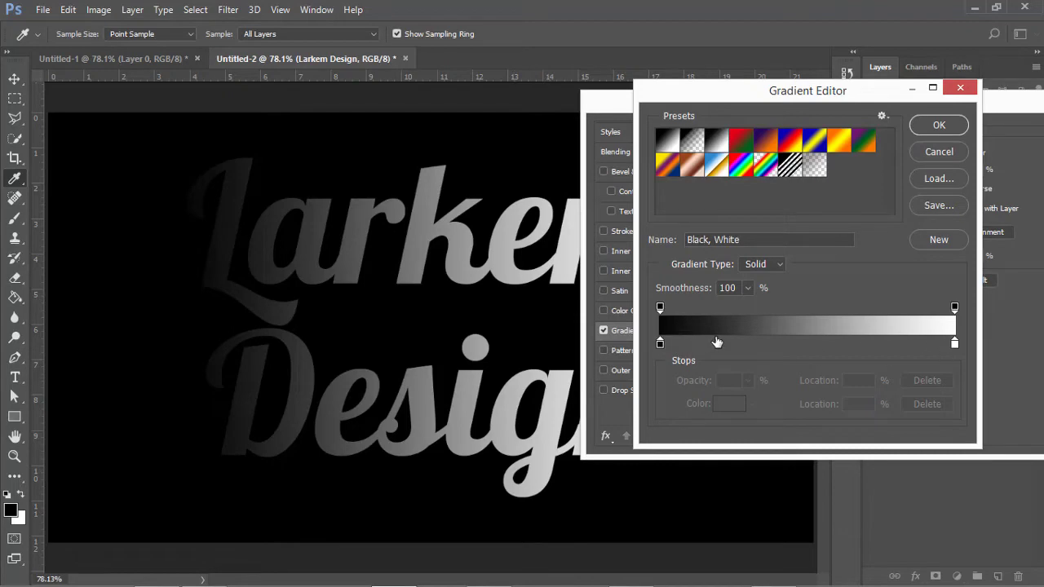
pyautogui.click(717, 341)
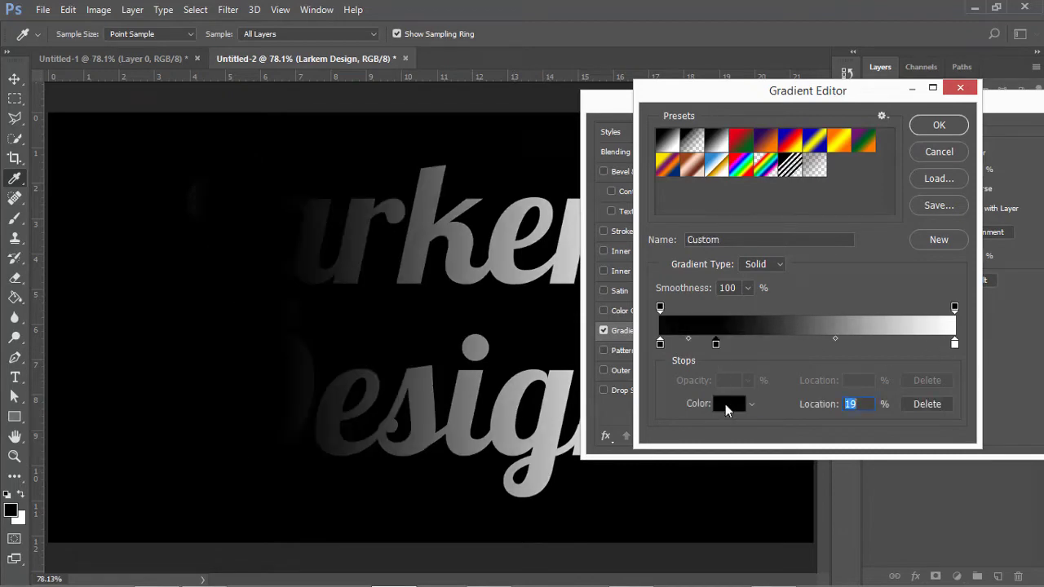
pyautogui.click(728, 404)
pyautogui.write('ffffff')
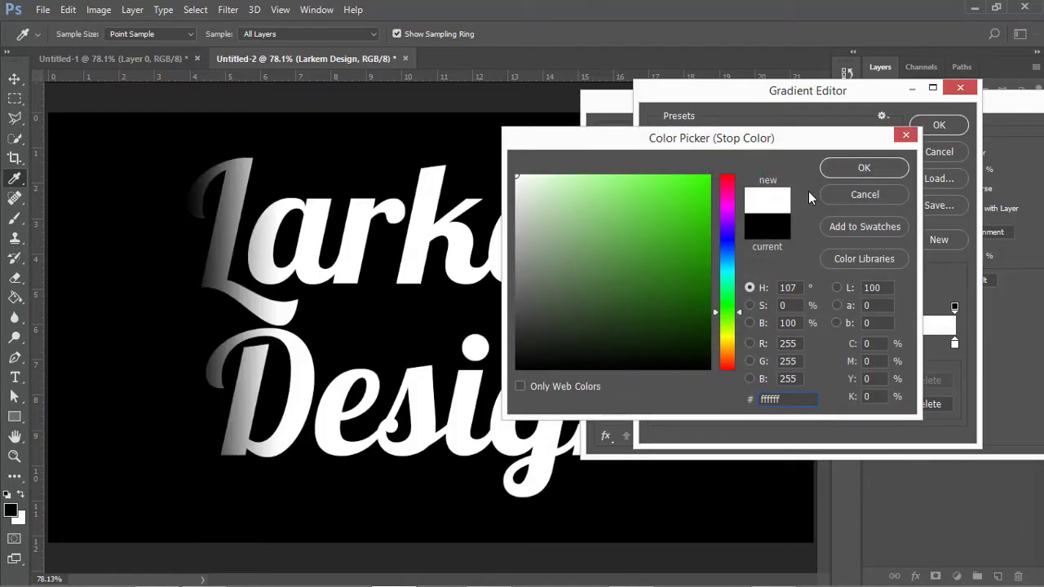
pyautogui.click(844, 169)
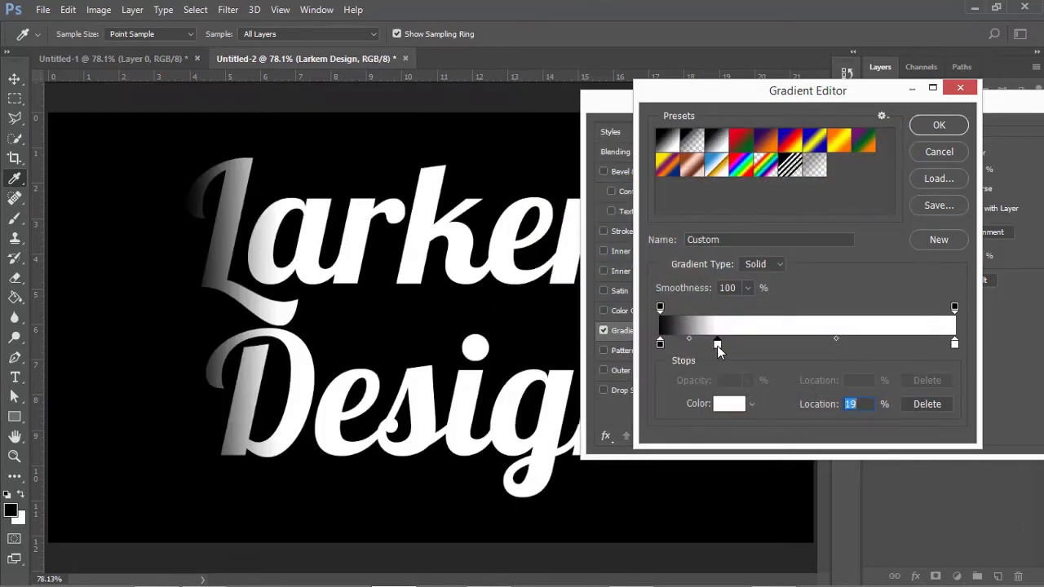
pyautogui.moveTo(718, 344); pyautogui.dragTo(733, 345)
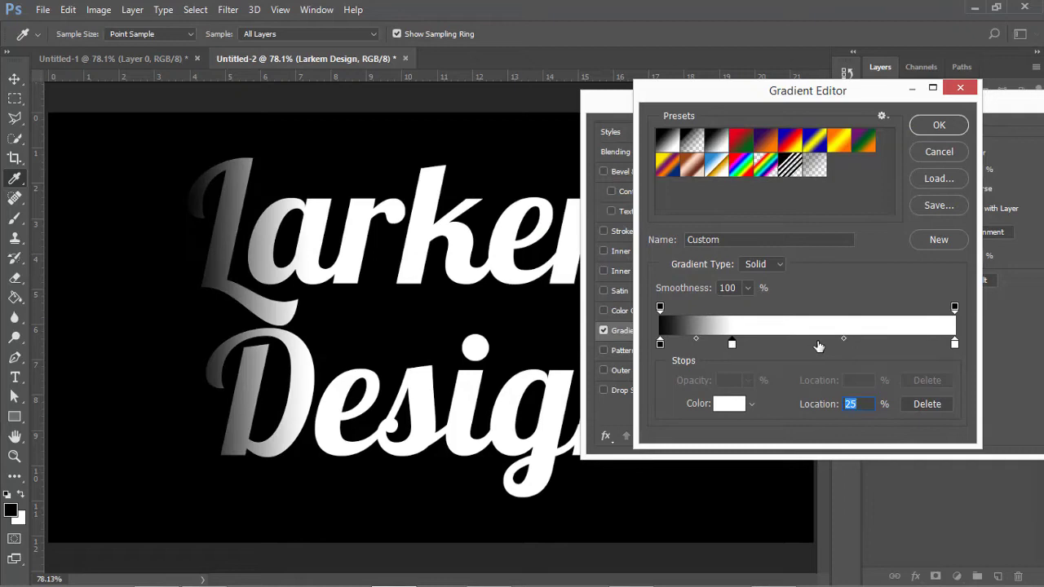
# Make the middle stop dark grey at 50%, shift its blend point, and accept.
pyautogui.click(722, 406)
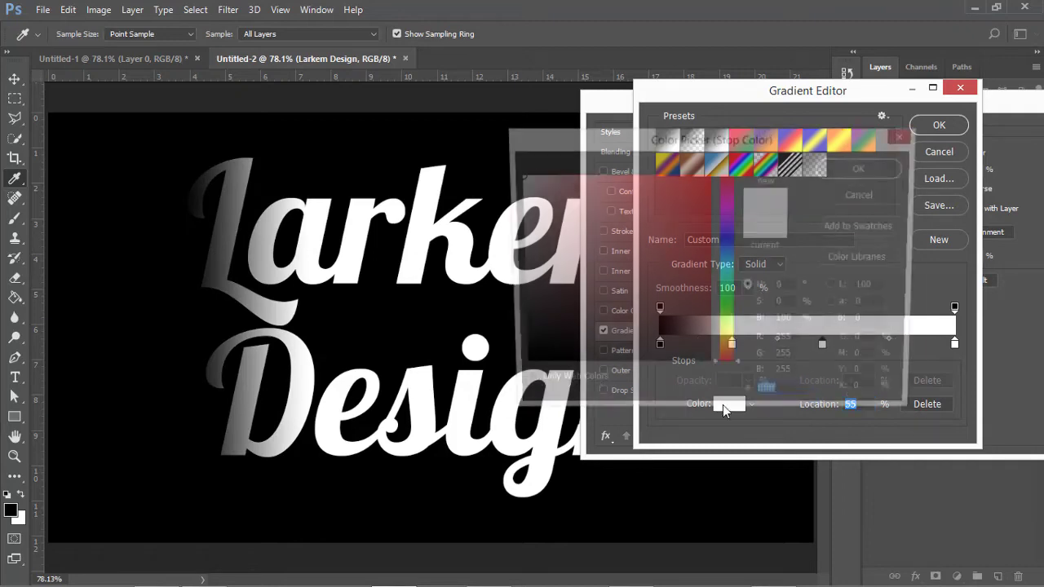
pyautogui.write('000000')
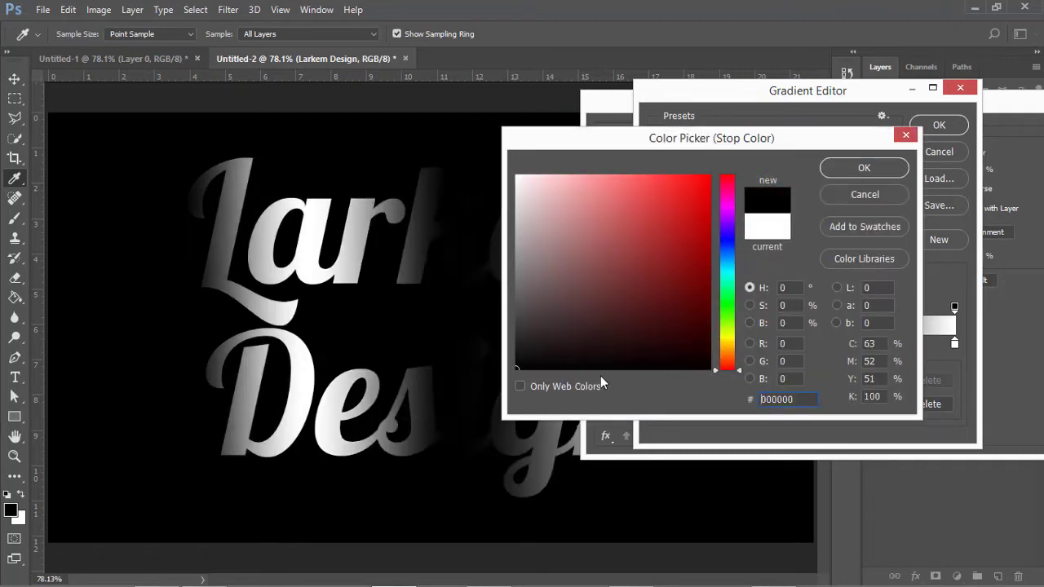
pyautogui.click(490, 331)
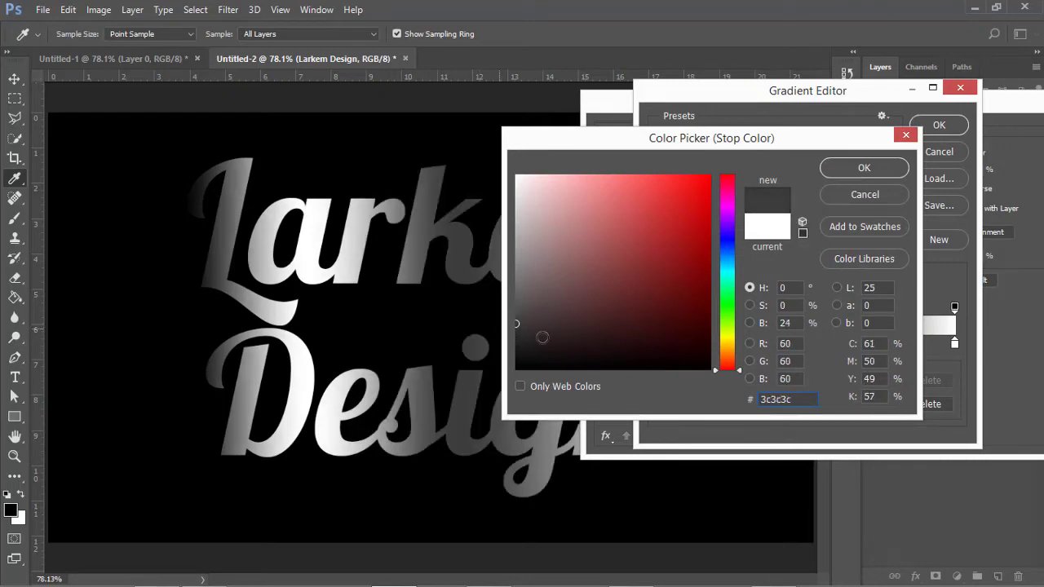
pyautogui.click(840, 168)
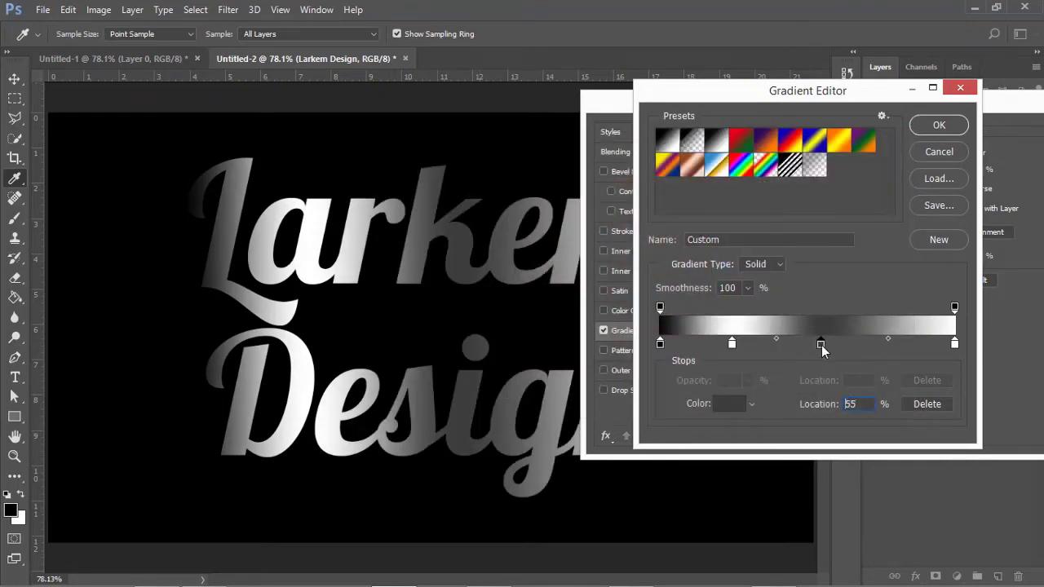
pyautogui.write('50')
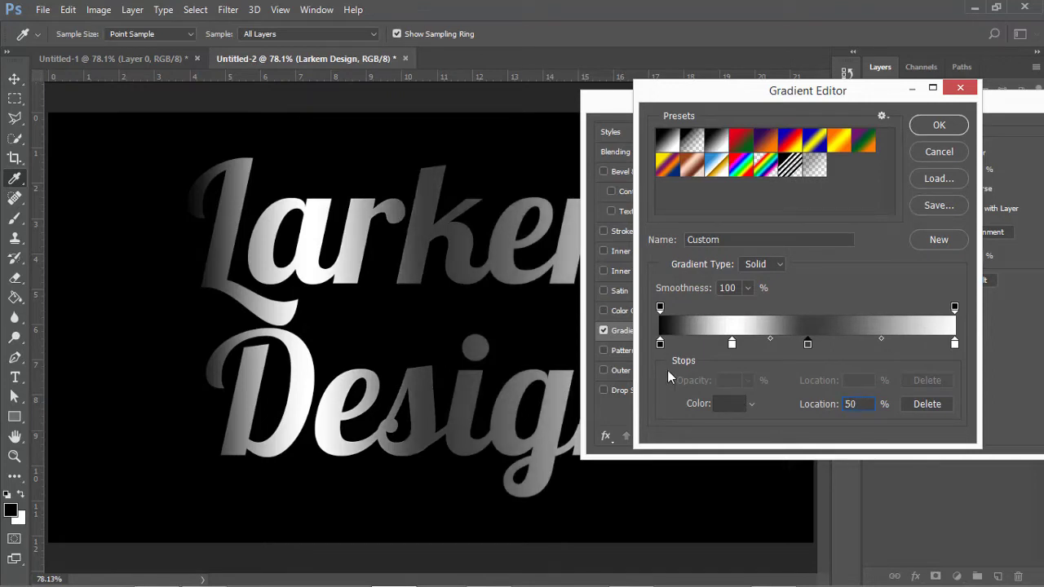
pyautogui.moveTo(732, 343); pyautogui.dragTo(718, 363)
pyautogui.press('Return')
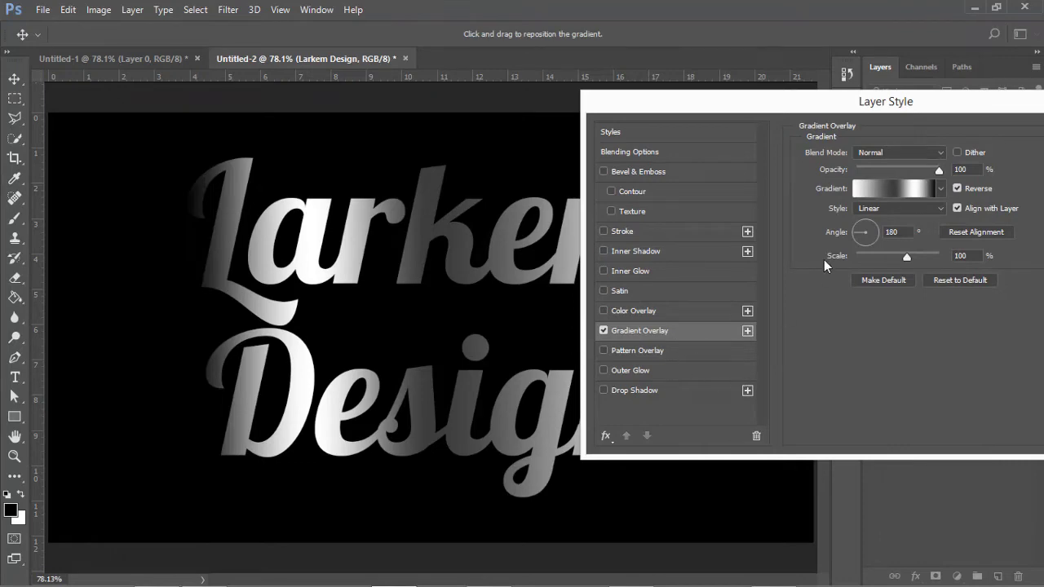
# Add a white colour stop at 75% to the gradient.
pyautogui.click(881, 192)
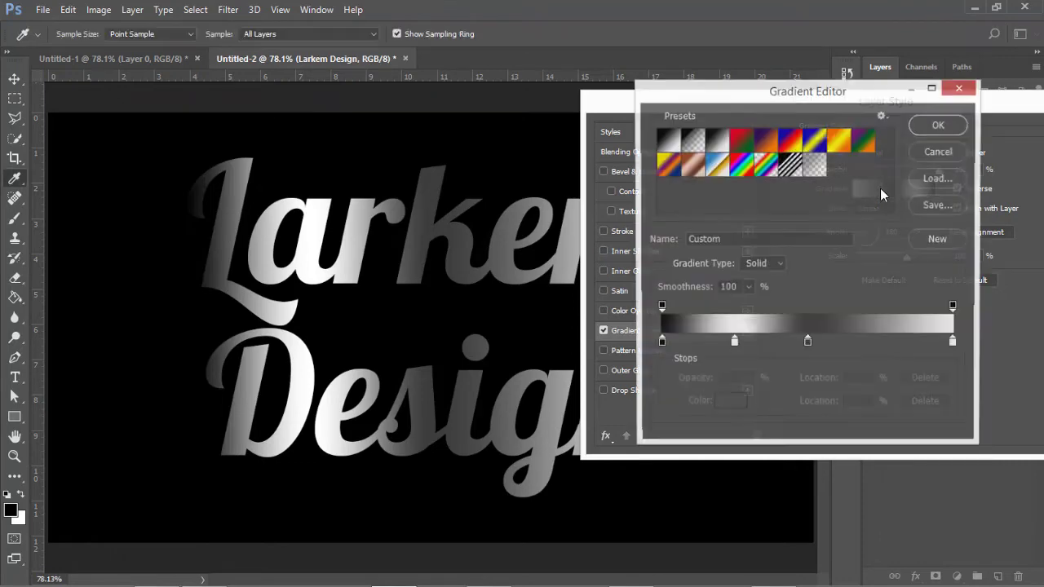
pyautogui.click(881, 342)
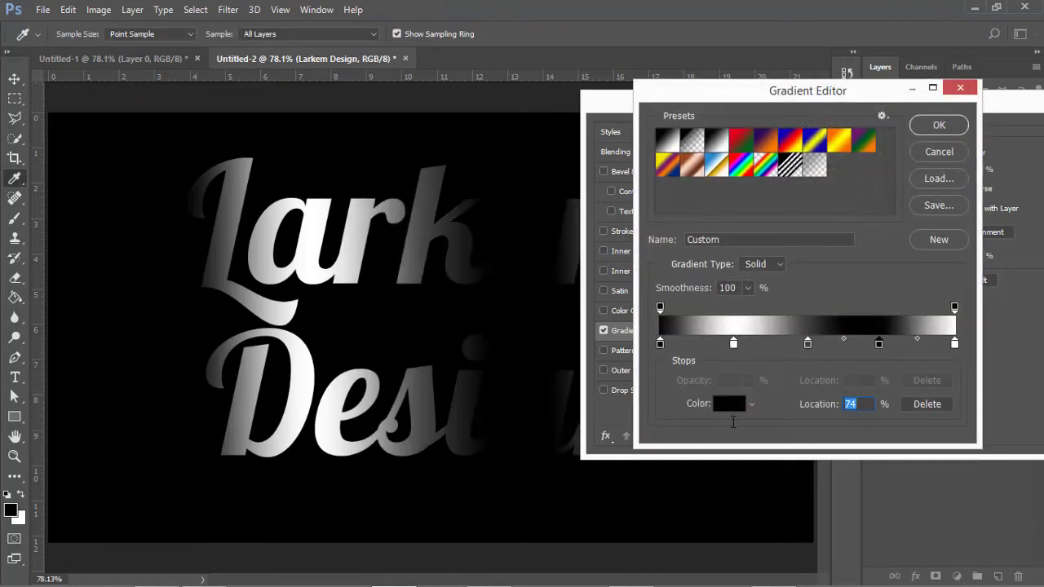
pyautogui.write('75')
pyautogui.click(728, 408)
pyautogui.moveTo(579, 334); pyautogui.dragTo(408, 117)
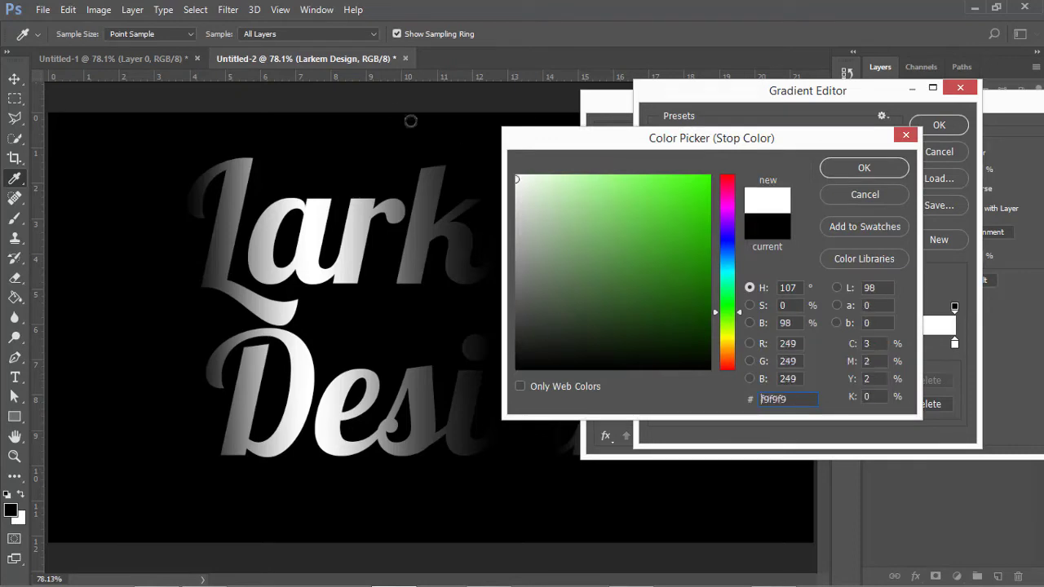
pyautogui.click(878, 171)
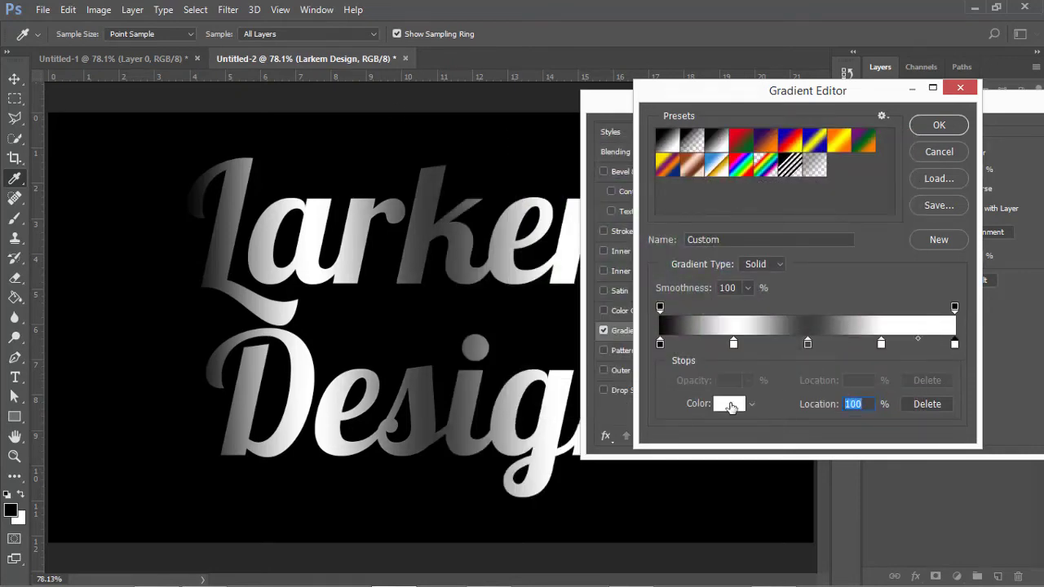
# Set the end stop to pure black and accept the five-stop gradient.
pyautogui.click(729, 404)
pyautogui.click(603, 311)
pyautogui.click(417, 343)
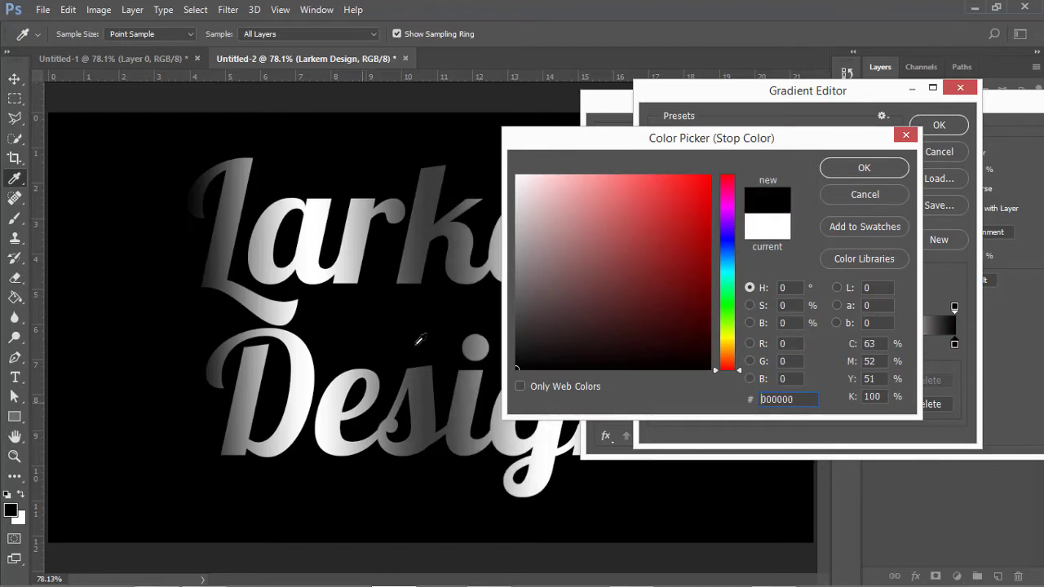
pyautogui.click(877, 172)
pyautogui.click(932, 129)
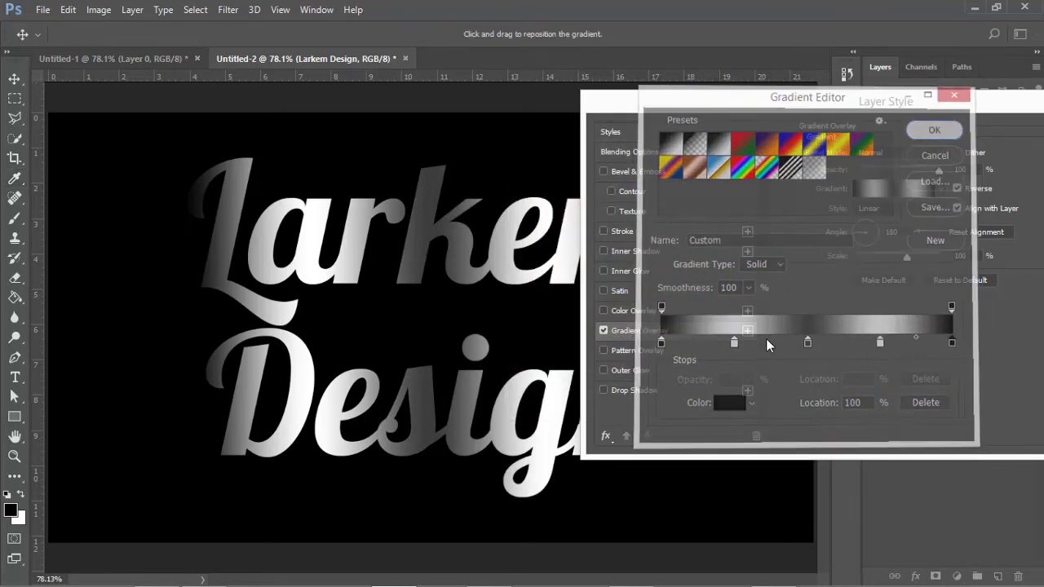
# Rotate the gradient overlay angle to about 140°.
pyautogui.moveTo(855, 217); pyautogui.dragTo(847, 215)
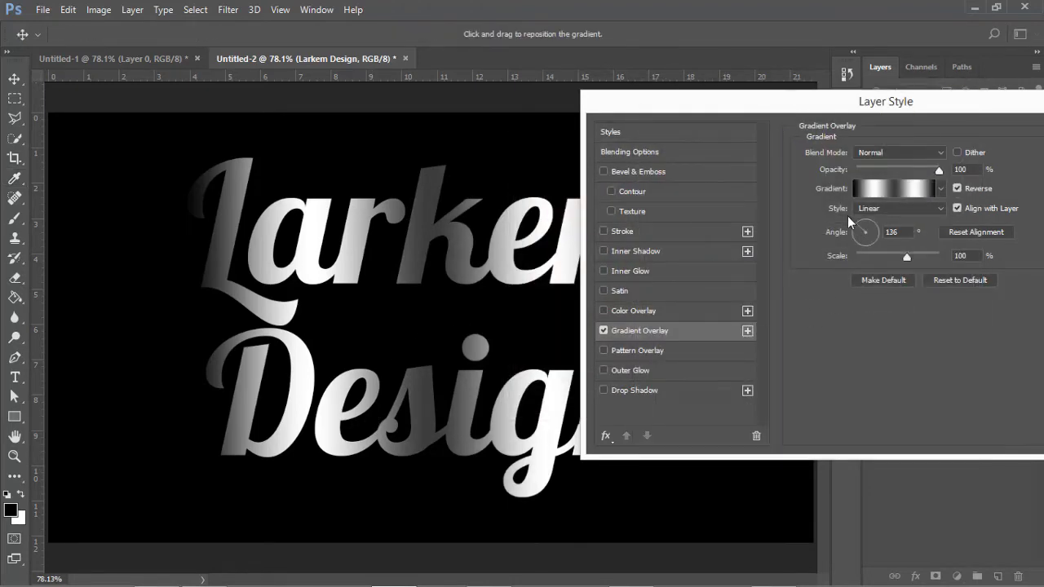
pyautogui.moveTo(654, 105); pyautogui.dragTo(740, 116)
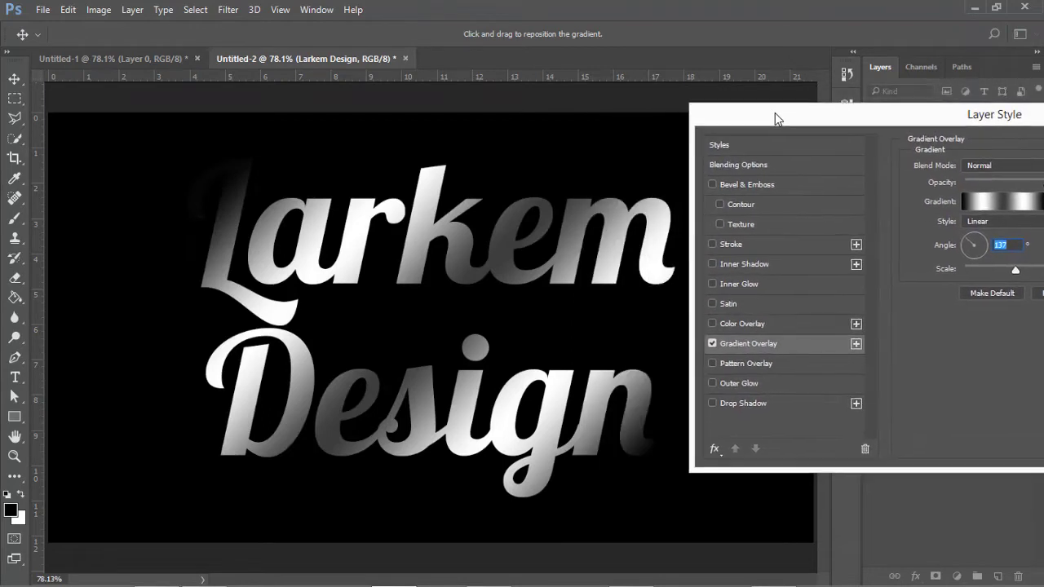
pyautogui.moveTo(944, 243); pyautogui.dragTo(937, 233)
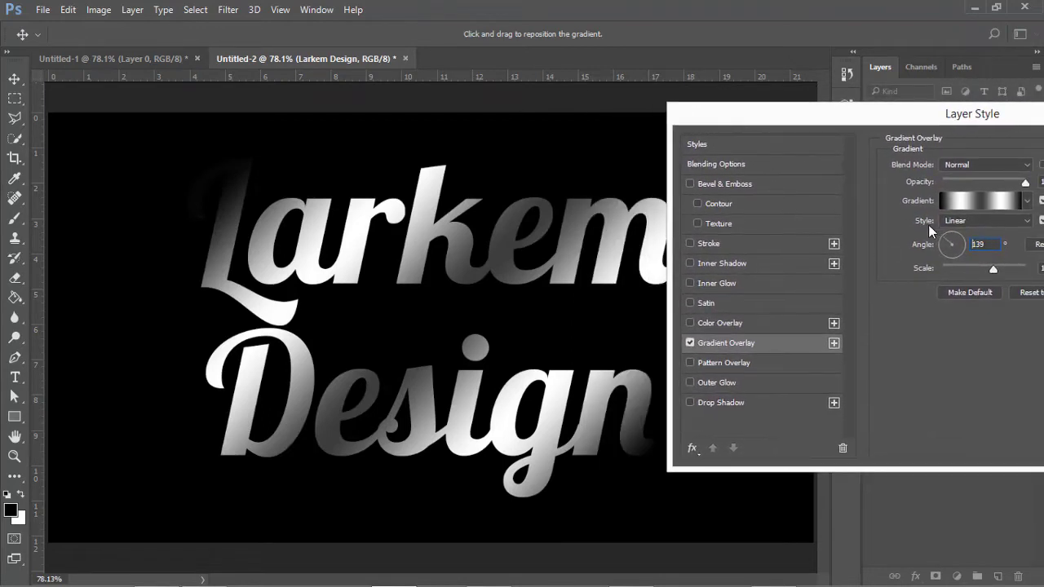
# Recolour the 50% gradient stop with a grey sampled from the text.
pyautogui.click(982, 198)
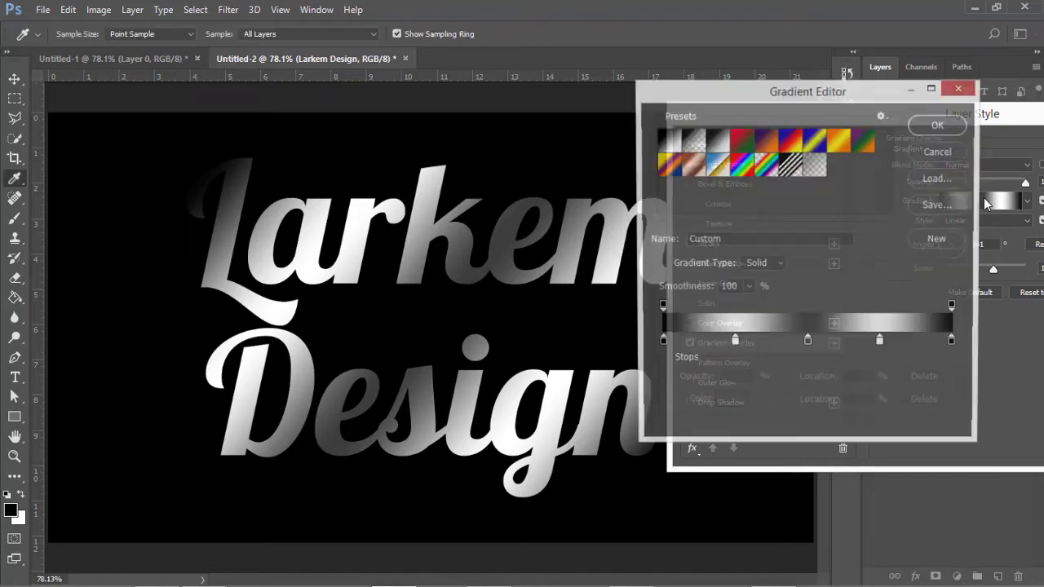
pyautogui.click(808, 343)
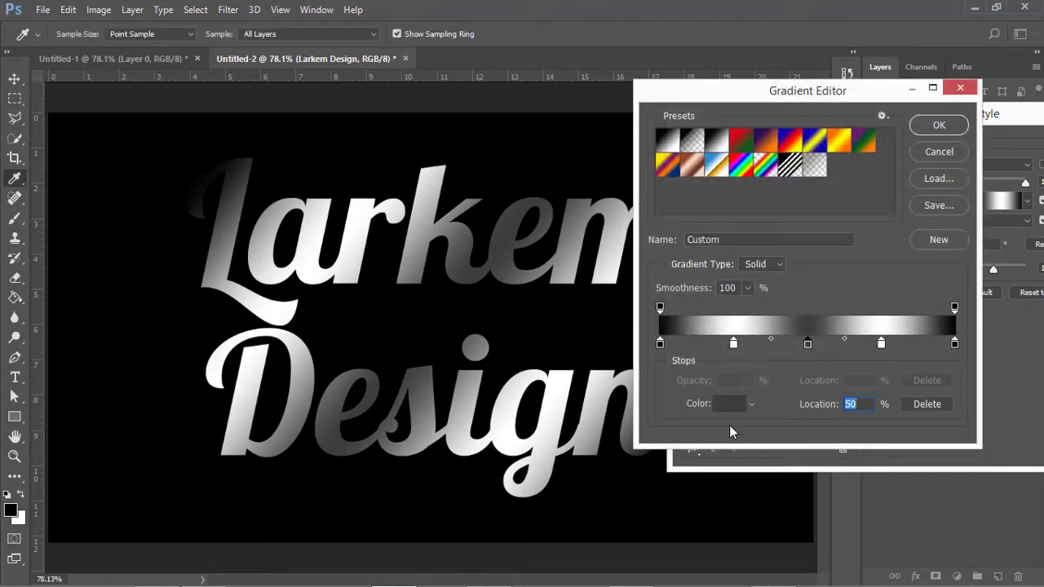
pyautogui.doubleClick(808, 343)
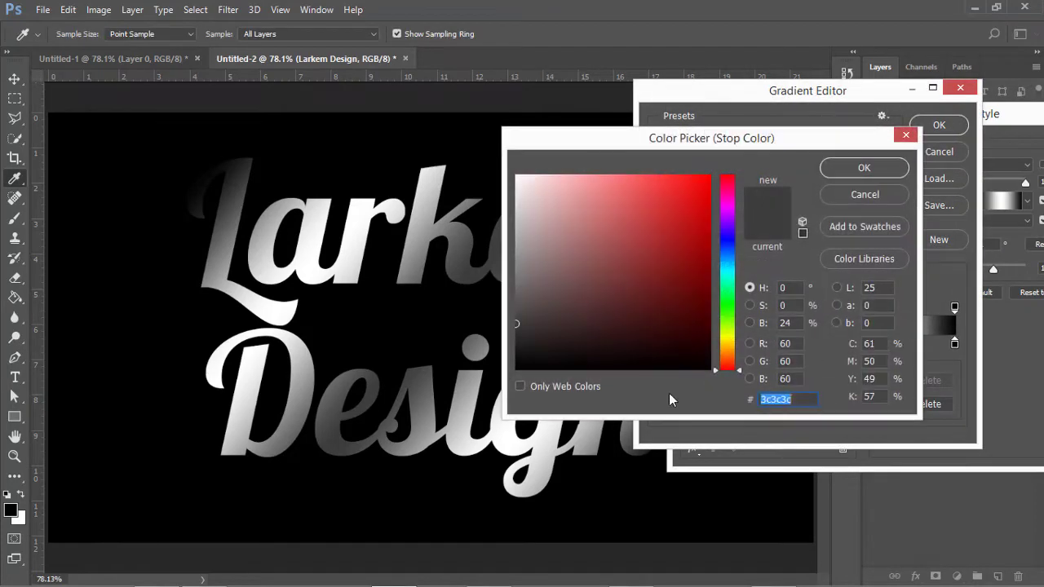
pyautogui.click(462, 290)
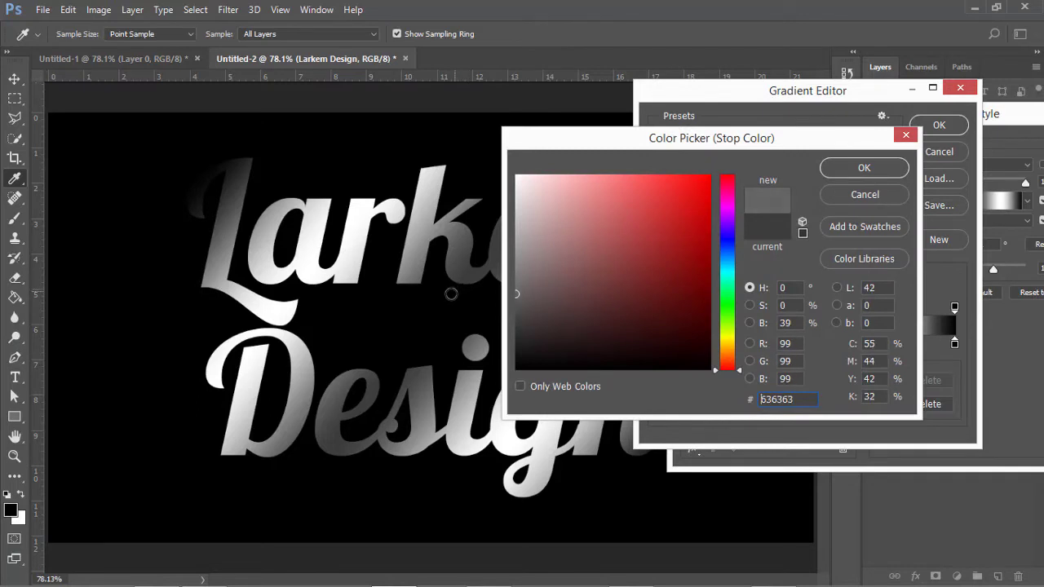
pyautogui.moveTo(459, 290)
pyautogui.mouseDown()
pyautogui.moveTo(483, 281)
pyautogui.moveTo(483, 263)
pyautogui.mouseUp()
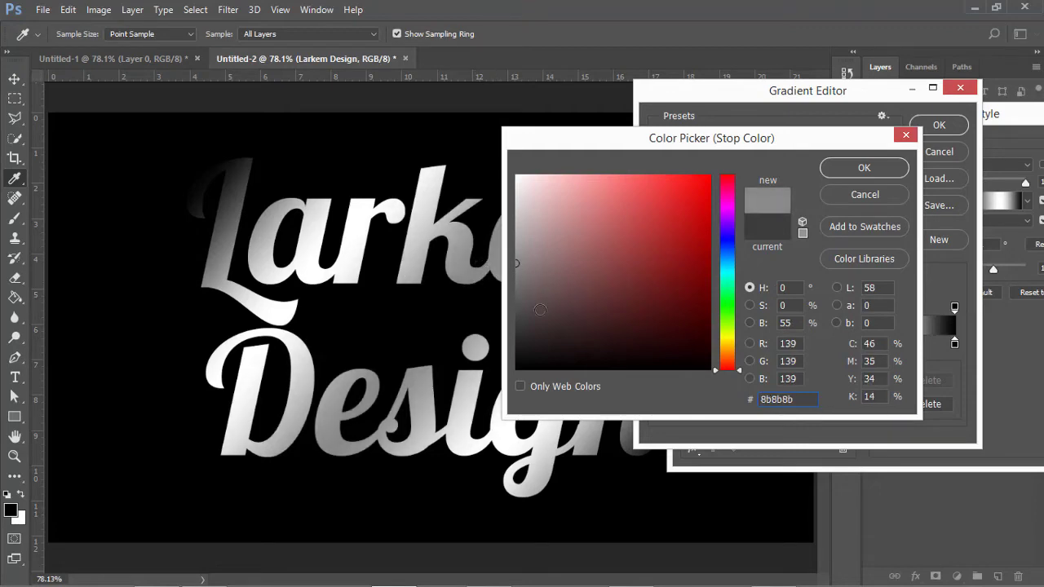
pyautogui.click(864, 167)
# Set the leftmost stop and the 50% stop to black (000000).
pyautogui.click(660, 343)
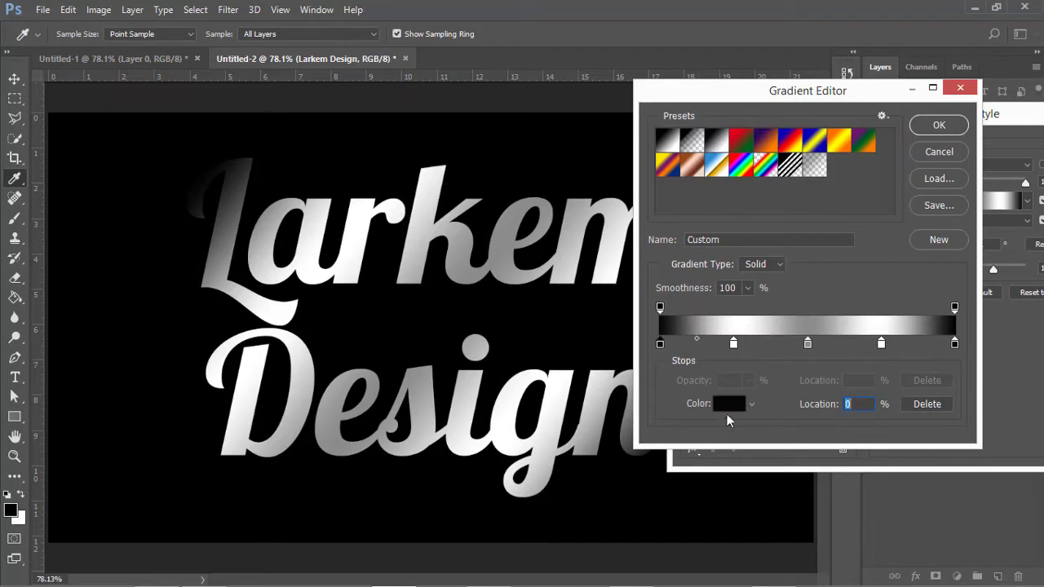
pyautogui.click(728, 404)
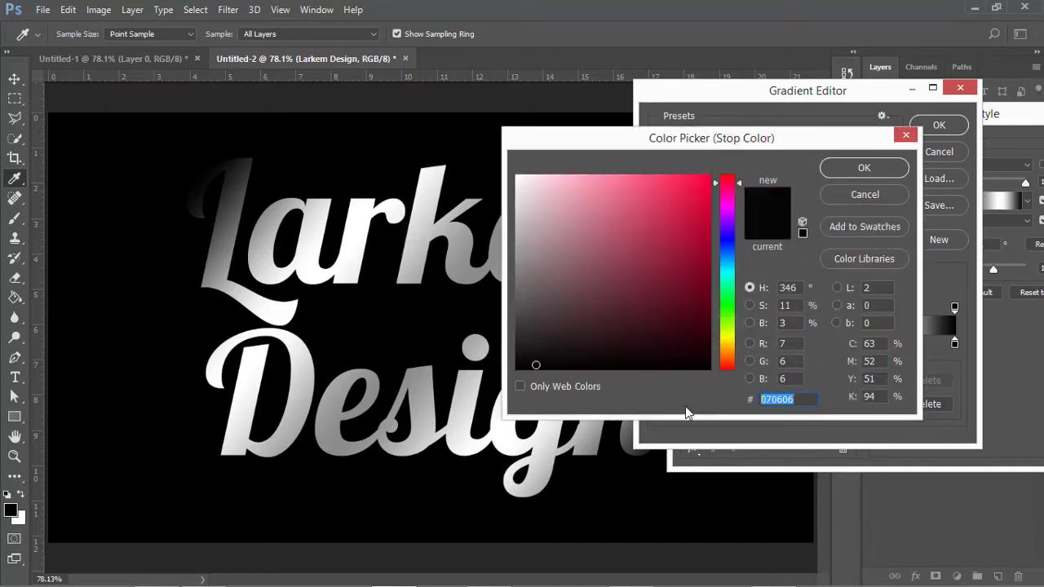
pyautogui.press('BackSpace')
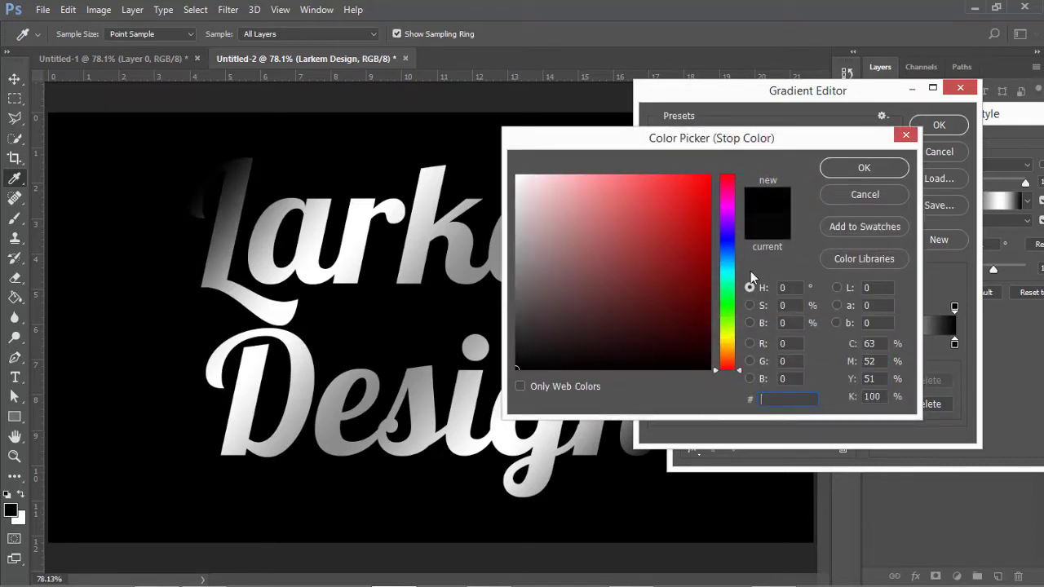
pyautogui.click(864, 168)
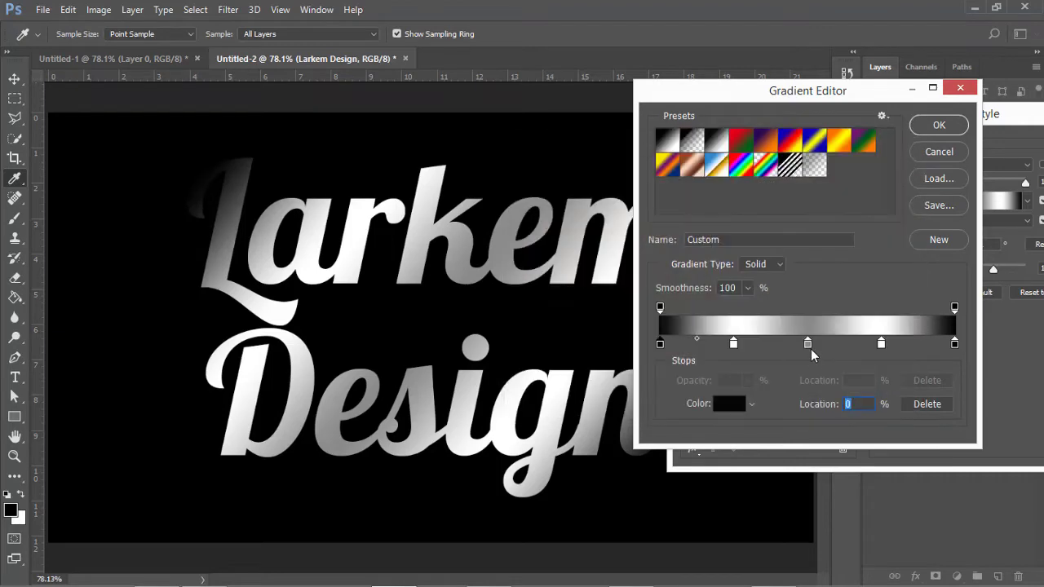
pyautogui.click(733, 408)
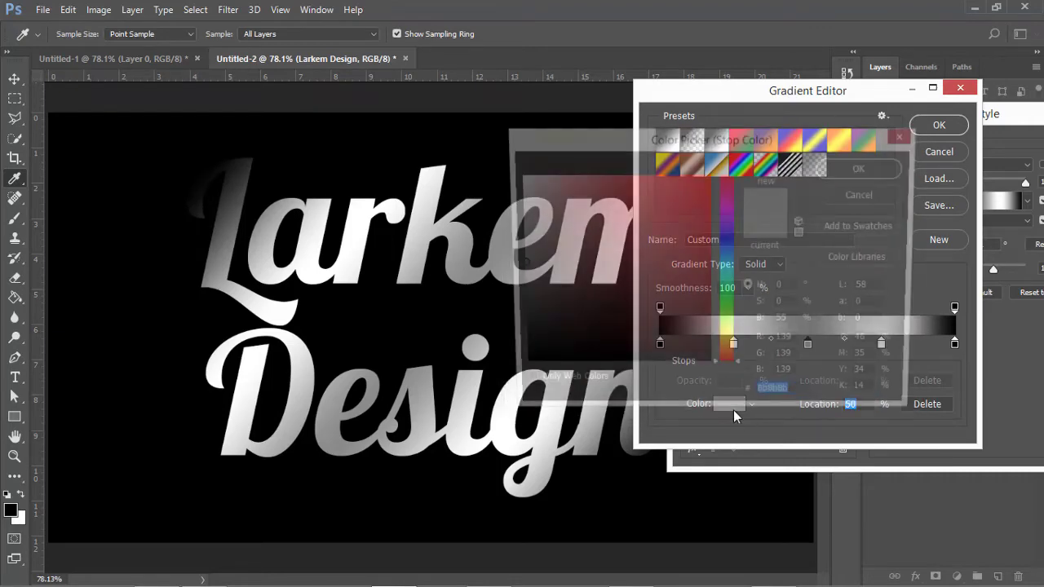
pyautogui.click(804, 399)
pyautogui.doubleClick(805, 400)
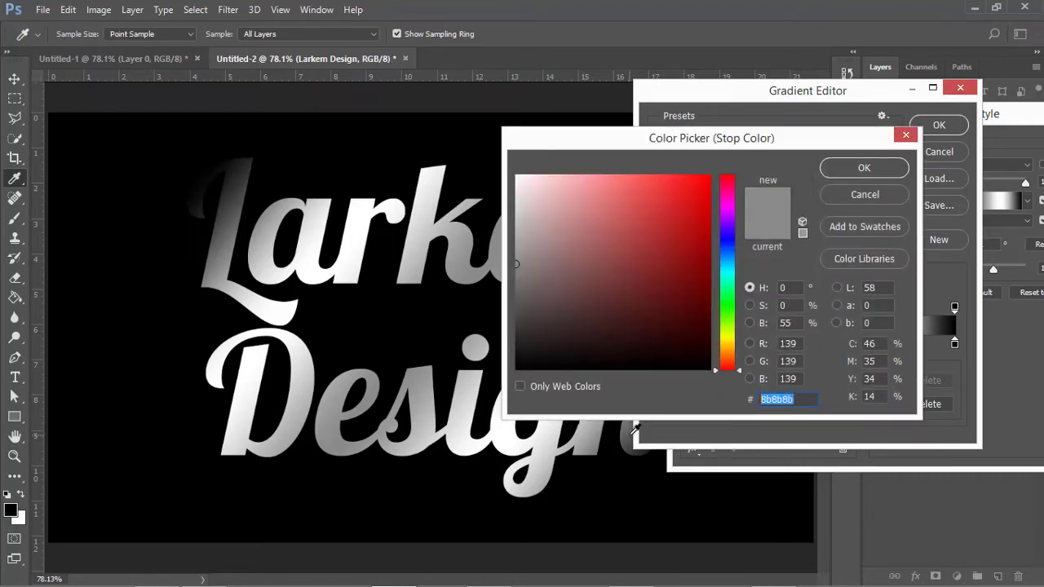
pyautogui.write('000000')
pyautogui.click(850, 168)
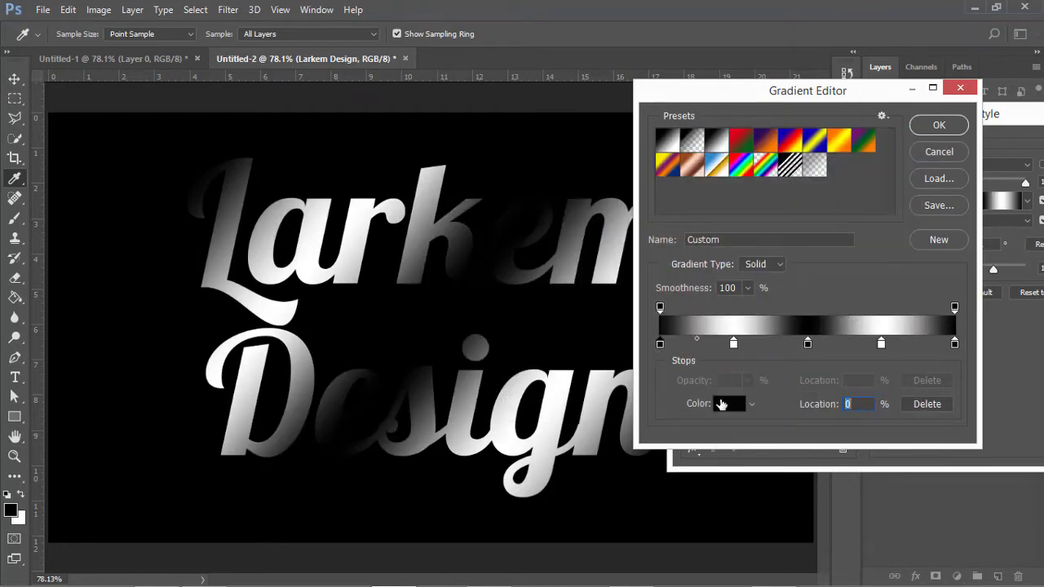
# Make the left stop a sampled grey and the rightmost stop #8b8b8b.
pyautogui.click(725, 404)
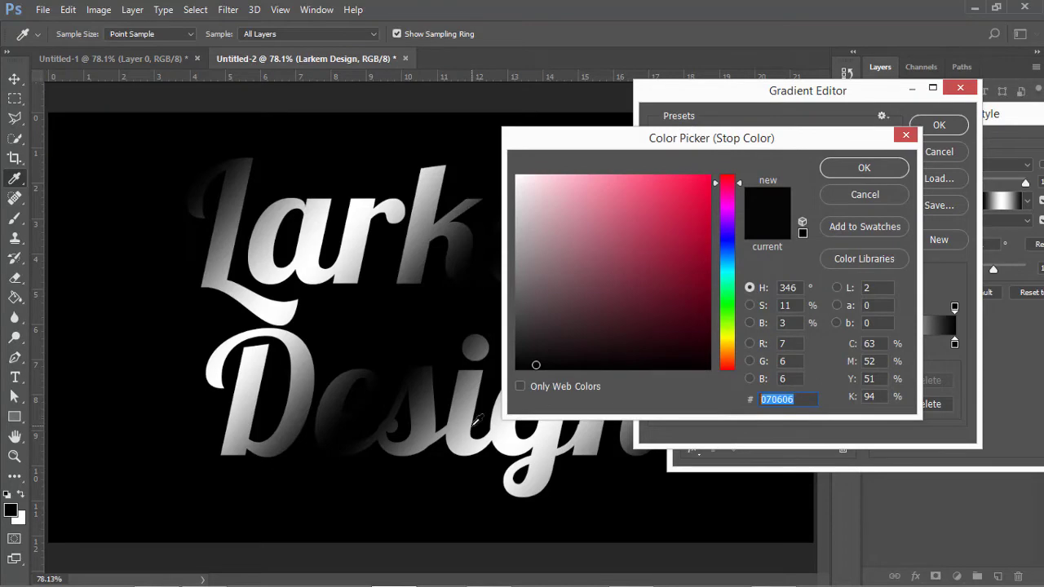
pyautogui.click(476, 422)
pyautogui.click(853, 169)
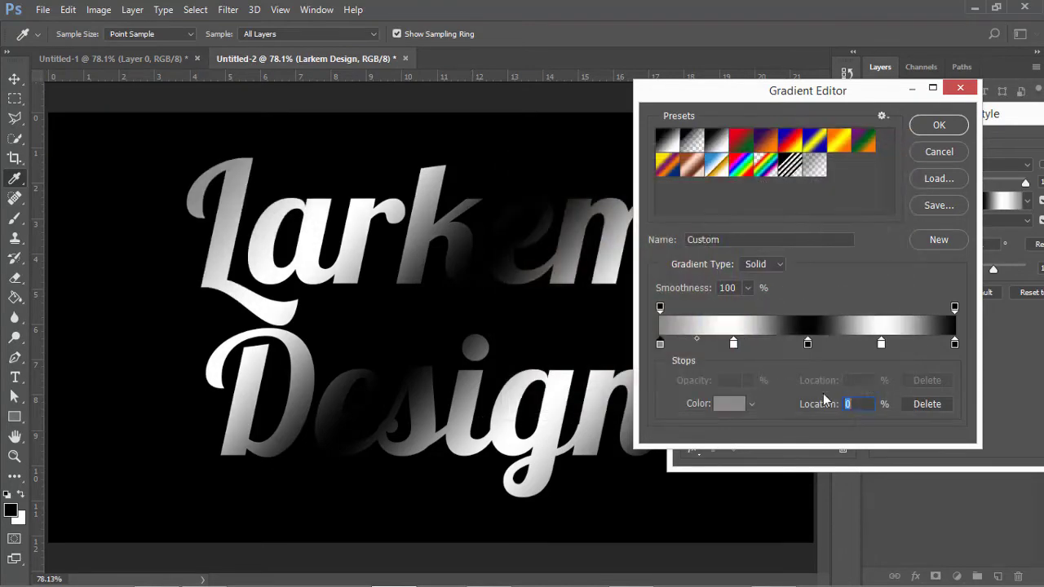
pyautogui.click(955, 344)
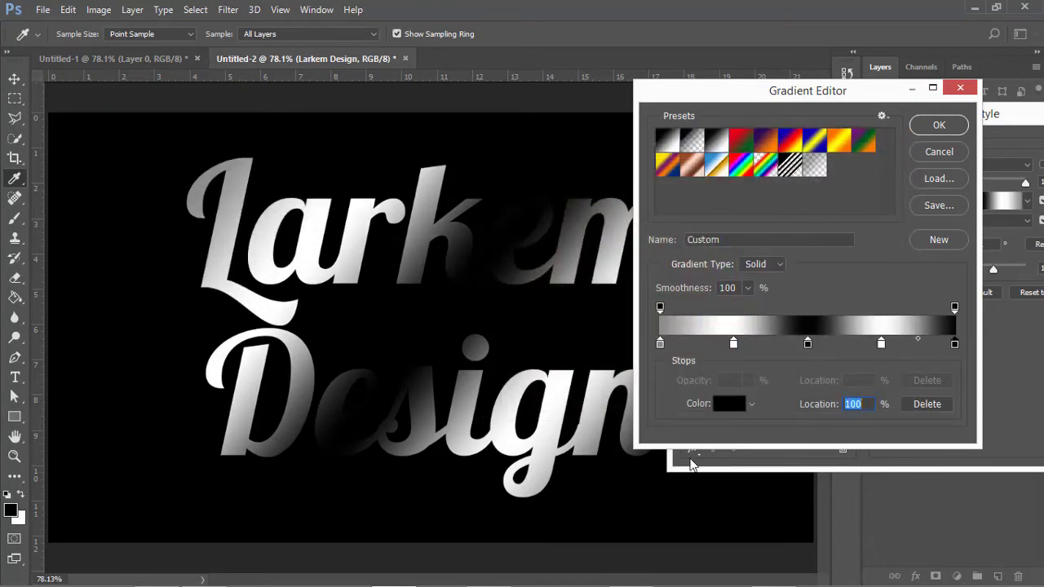
pyautogui.click(723, 404)
pyautogui.write('8b8b8b')
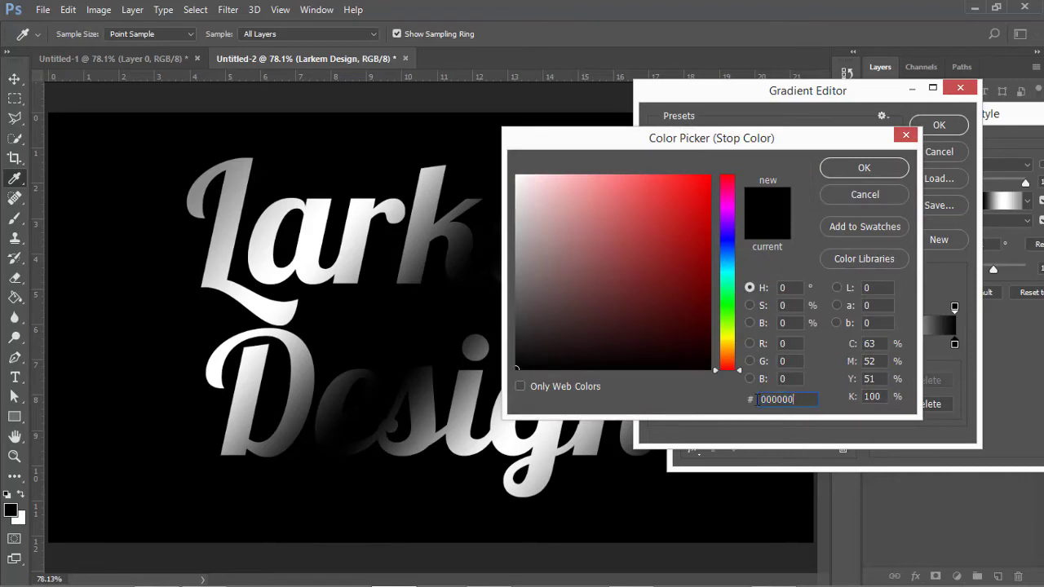
pyautogui.click(847, 175)
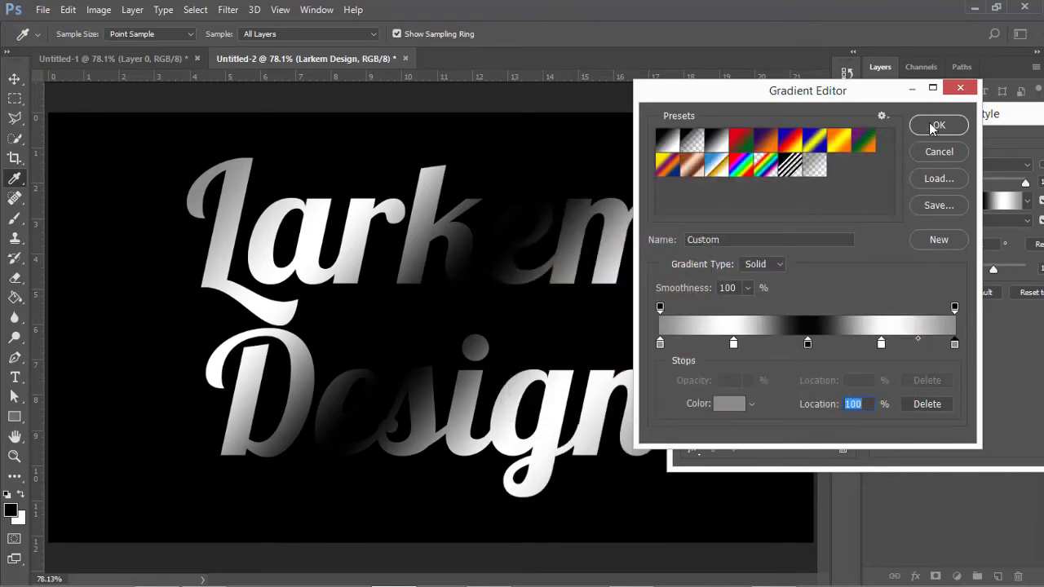
# Shift the midpoint near the 75% stop, regrey the 50% stop, and accept the gradient.
pyautogui.click(882, 345)
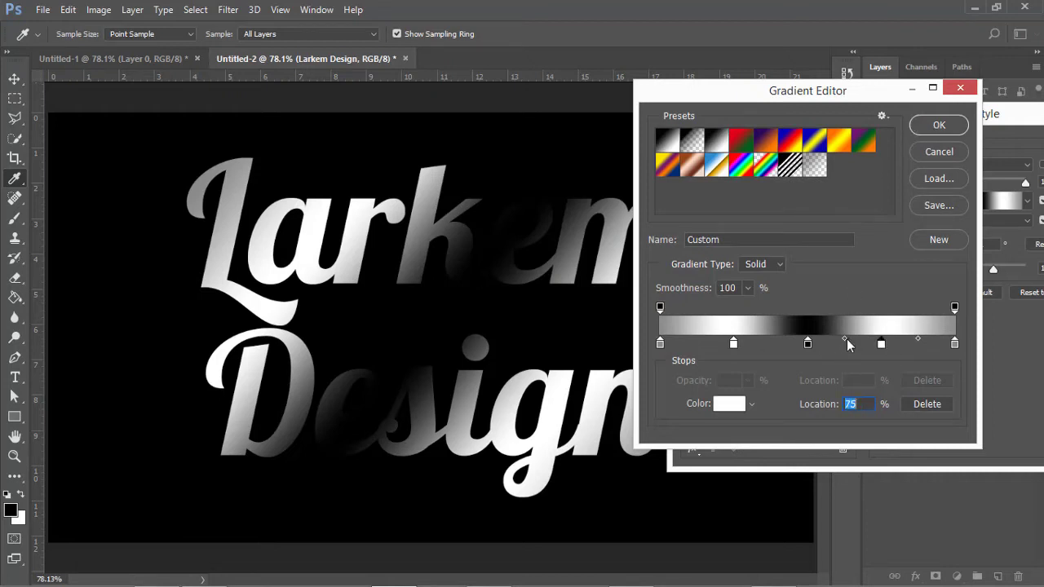
pyautogui.moveTo(848, 344); pyautogui.dragTo(842, 344)
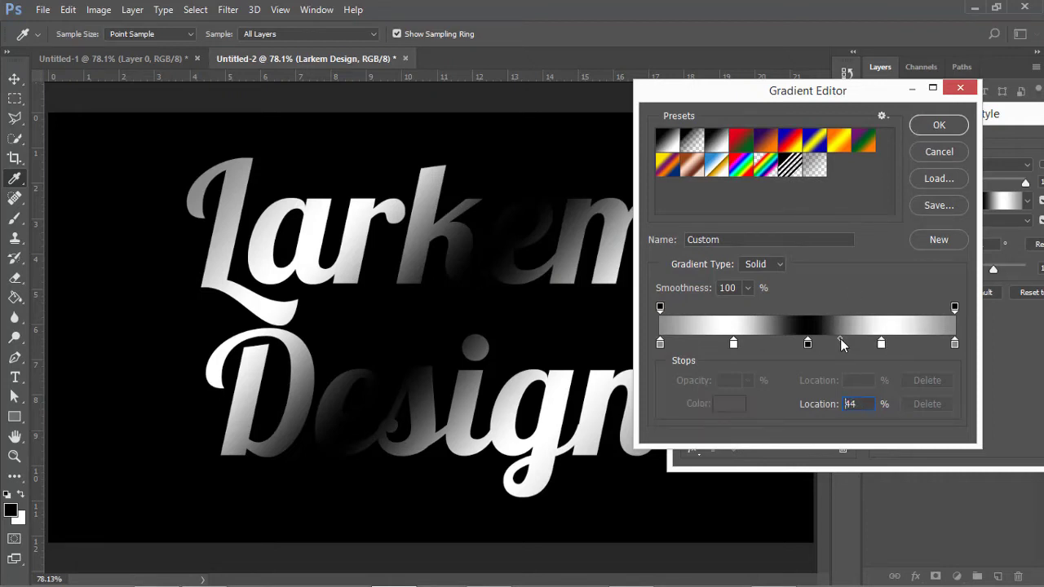
pyautogui.click(734, 343)
pyautogui.click(807, 343)
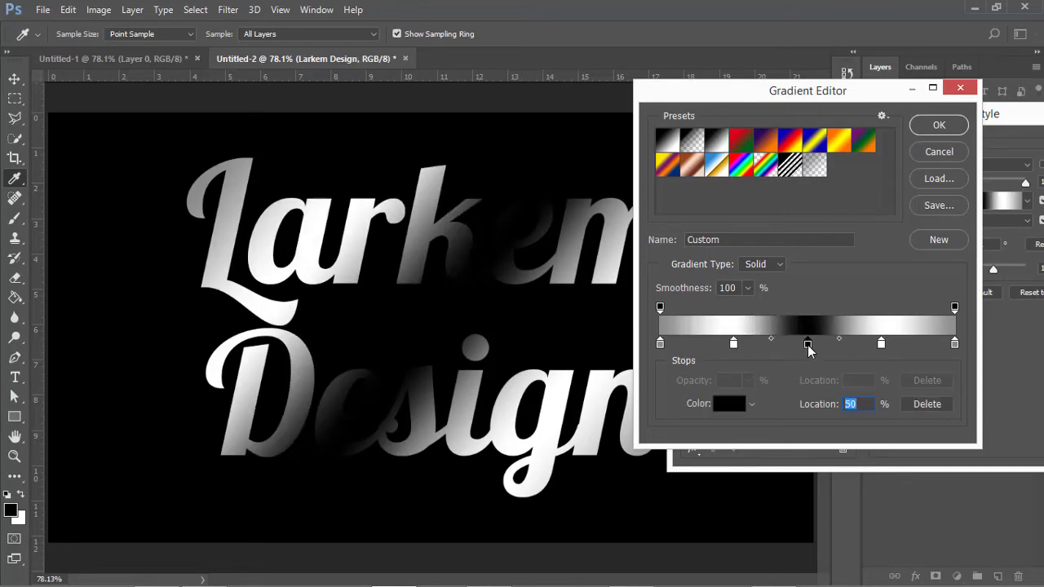
pyautogui.doubleClick(807, 343)
pyautogui.click(482, 284)
pyautogui.press('Return')
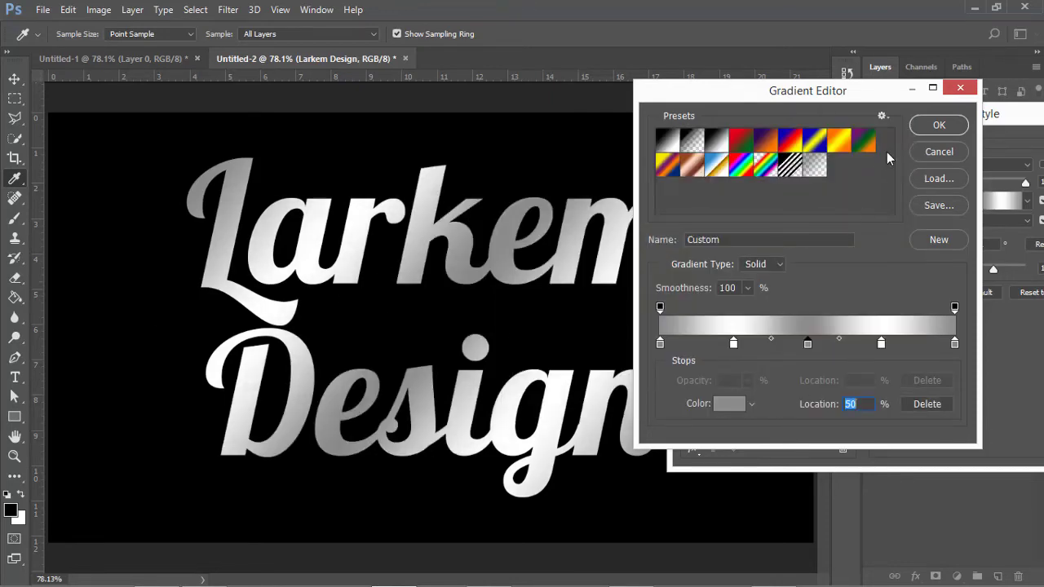
pyautogui.click(938, 127)
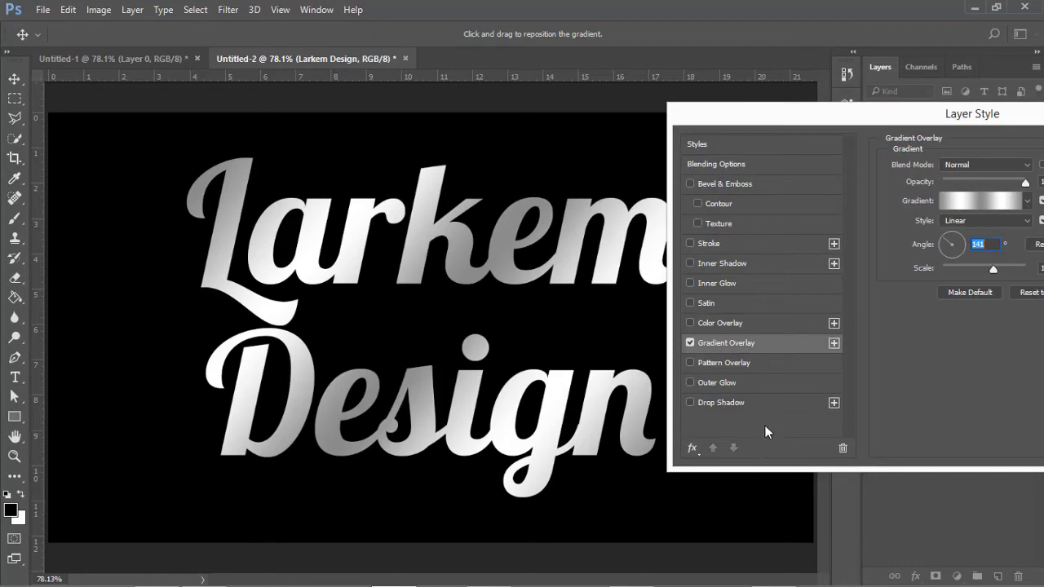
# Apply the gradient overlay and rasterize the Larkem Design layer style.
pyautogui.moveTo(800, 121); pyautogui.dragTo(453, 224)
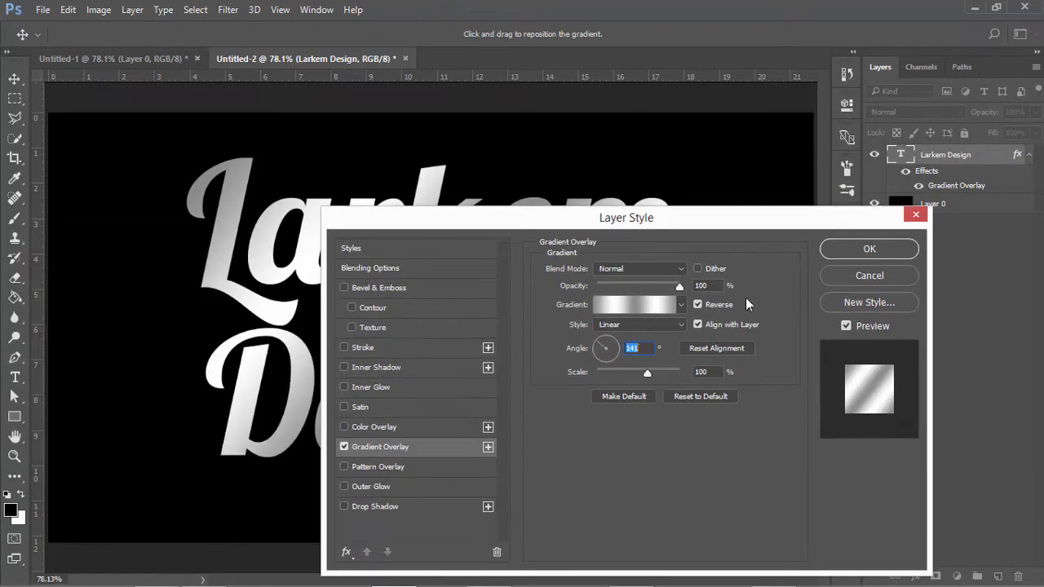
pyautogui.click(868, 249)
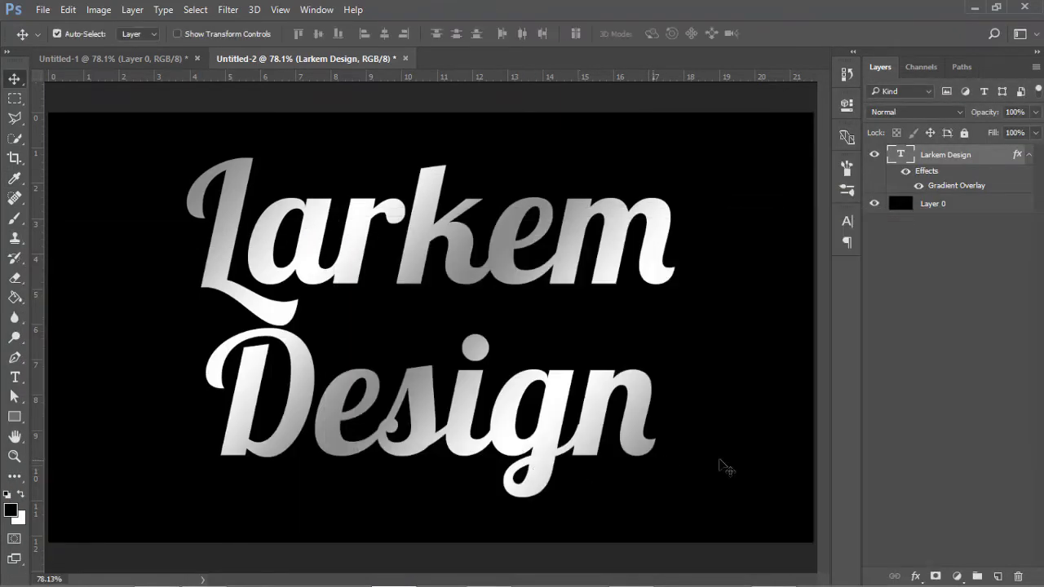
pyautogui.rightClick(985, 159)
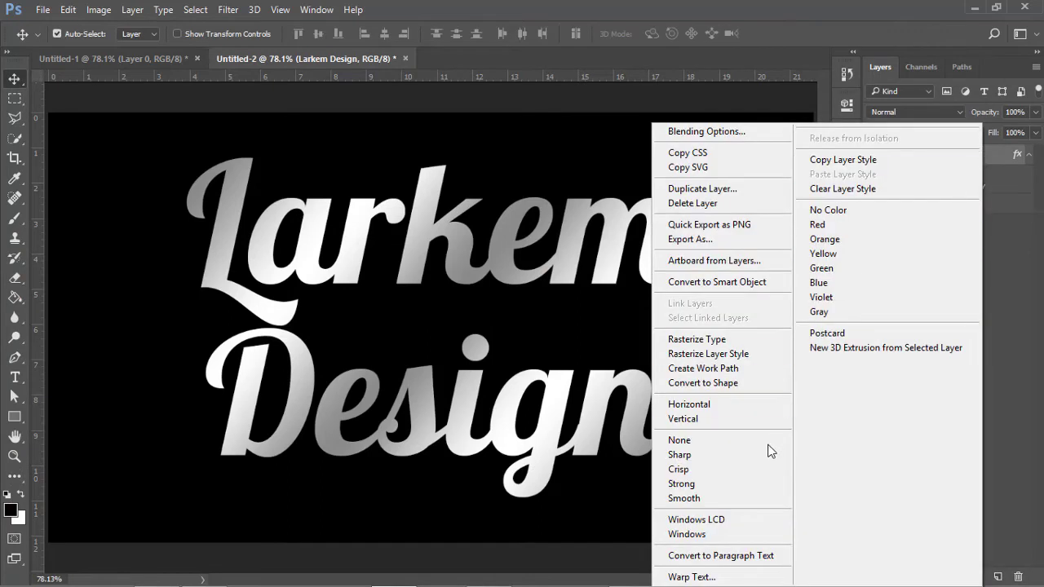
pyautogui.click(742, 353)
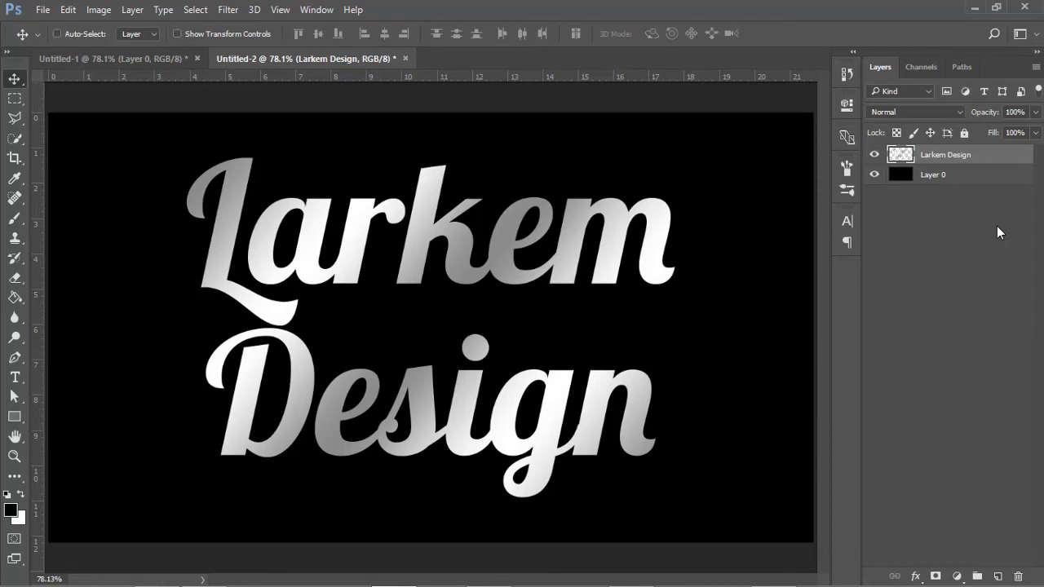
# Distort the text's corners into a slanted perspective and commit the transform.
pyautogui.hotkey('ctrl', 't')
pyautogui.rightClick(633, 222)
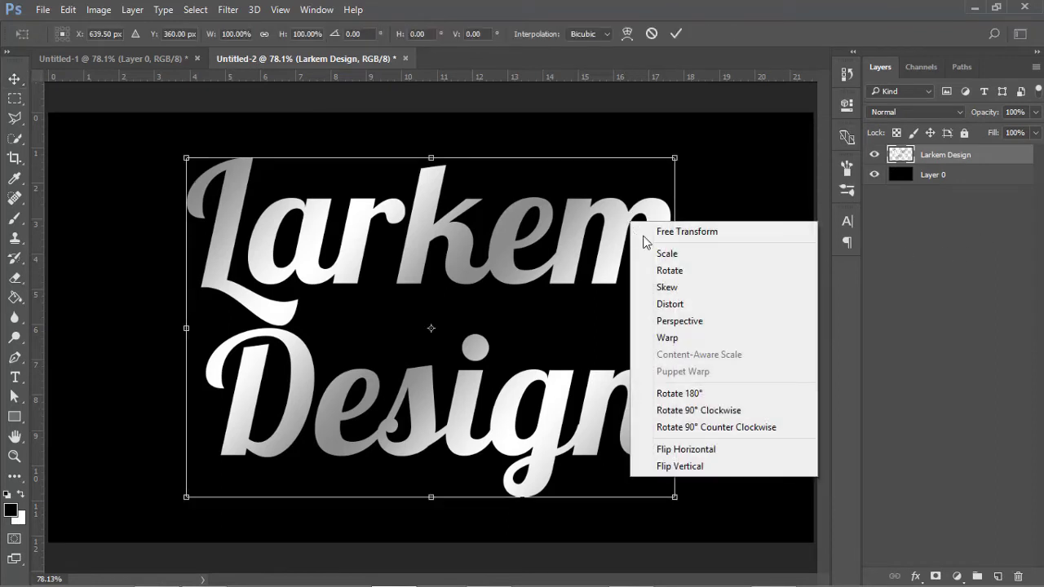
pyautogui.click(684, 305)
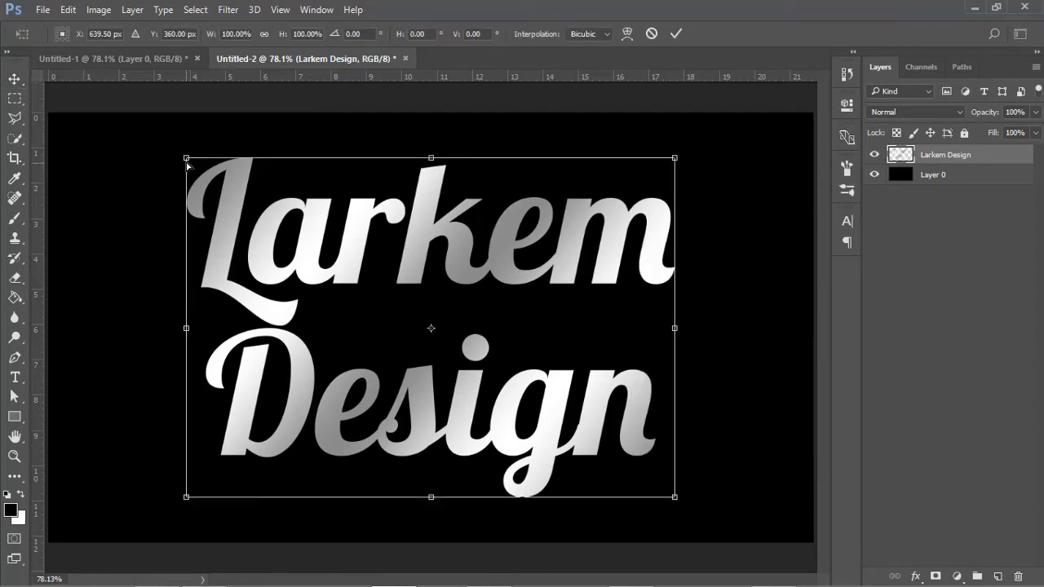
pyautogui.moveTo(186, 159); pyautogui.dragTo(252, 155)
pyautogui.moveTo(186, 497); pyautogui.dragTo(187, 482)
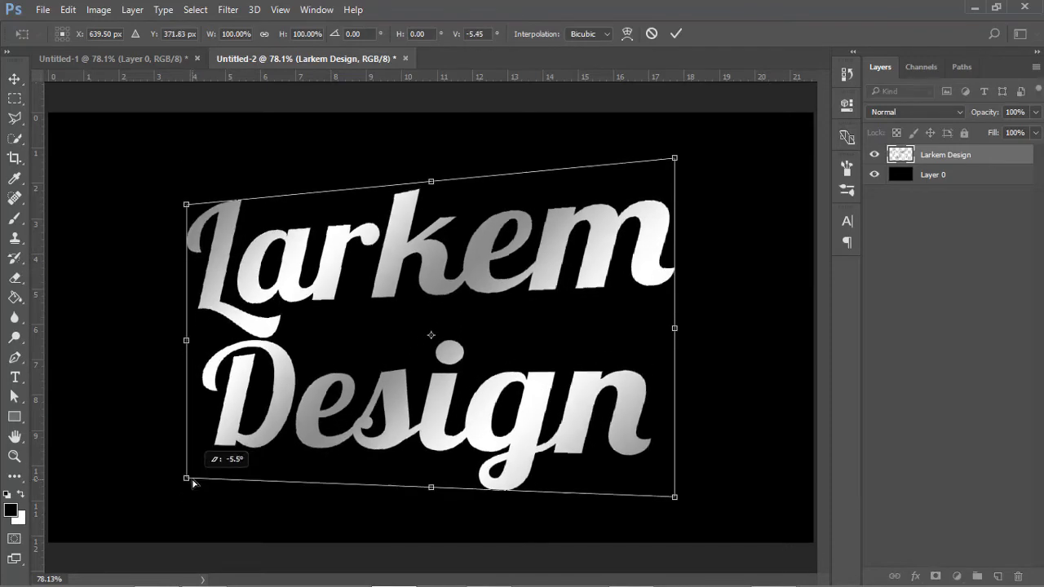
pyautogui.moveTo(675, 158); pyautogui.dragTo(677, 135)
pyautogui.press('Return')
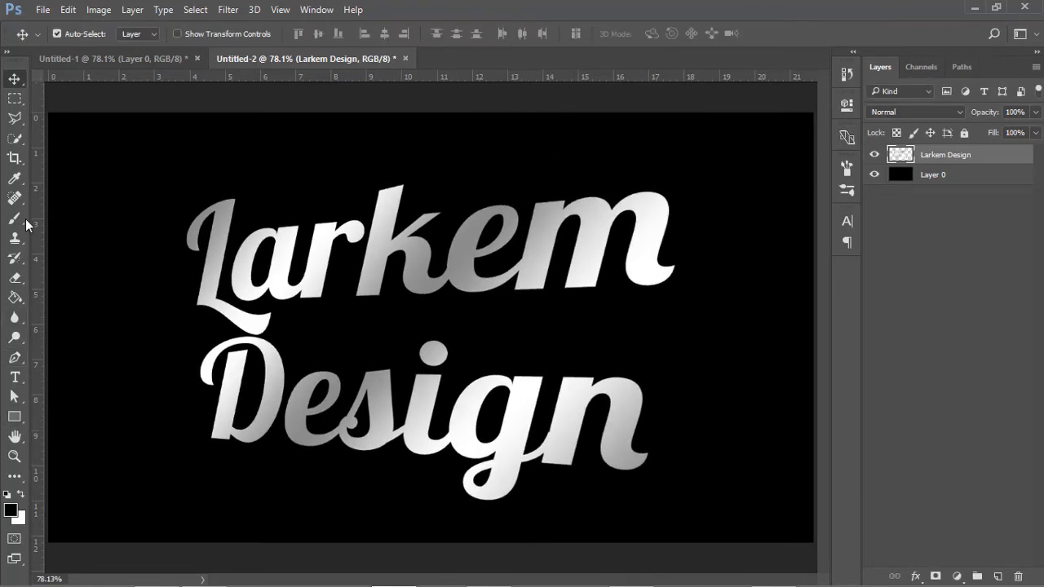
# Outline the top slice of 'Larkem' with the Polygonal Lasso.
pyautogui.click(15, 118)
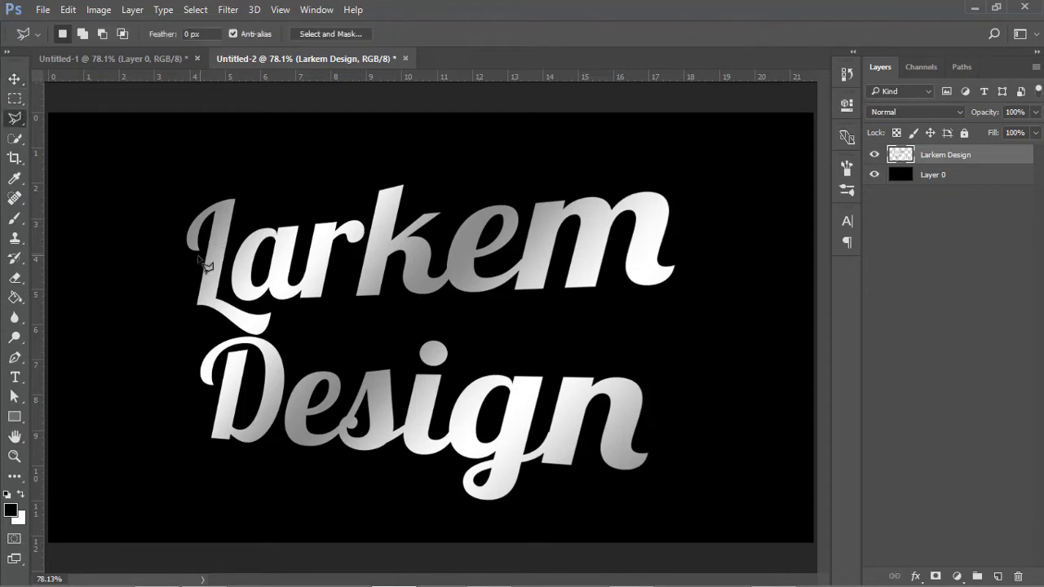
pyautogui.click(149, 244)
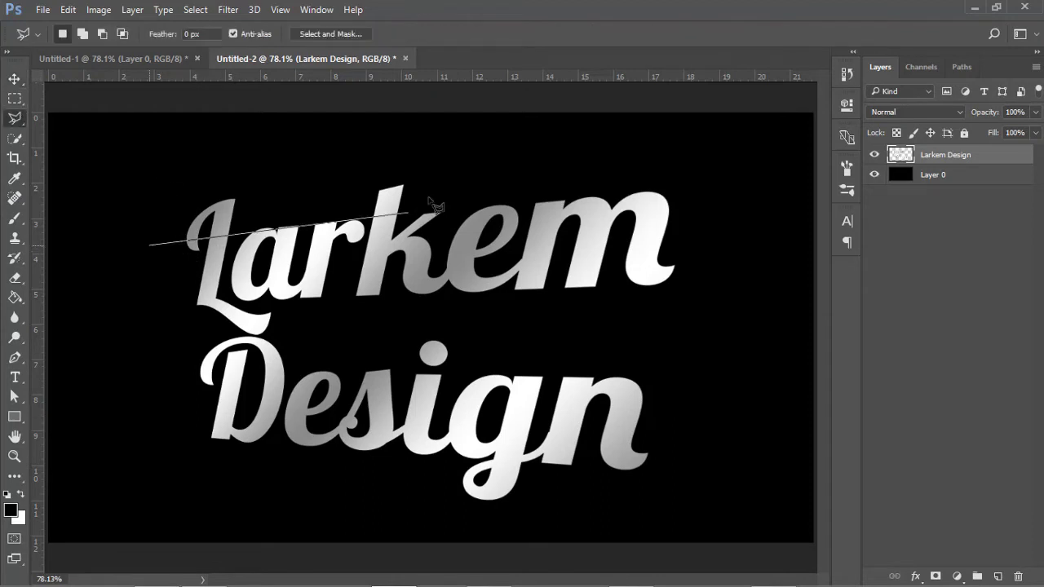
pyautogui.click(503, 188)
pyautogui.click(246, 167)
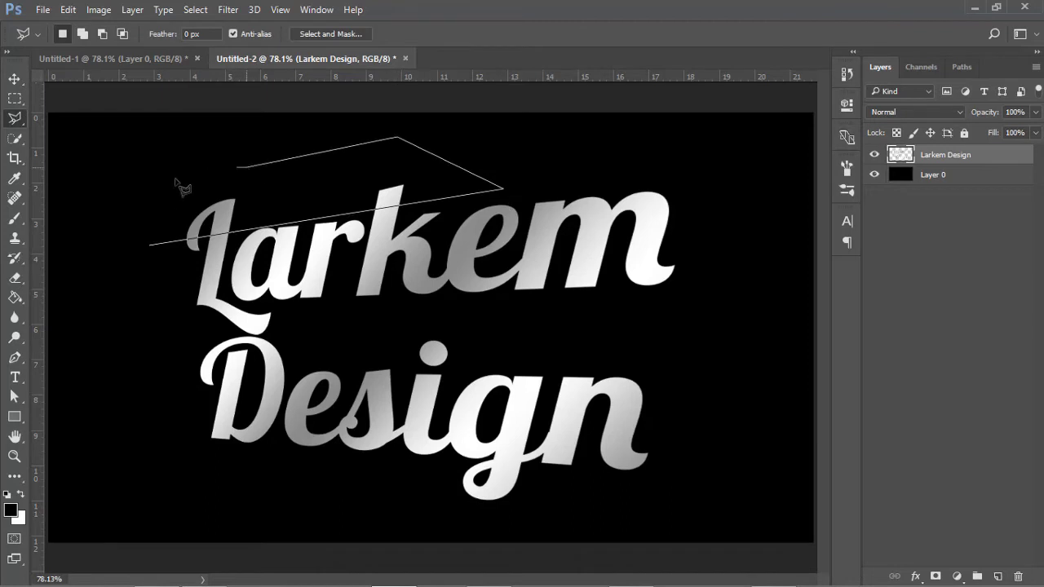
pyautogui.click(139, 207)
pyautogui.click(150, 244)
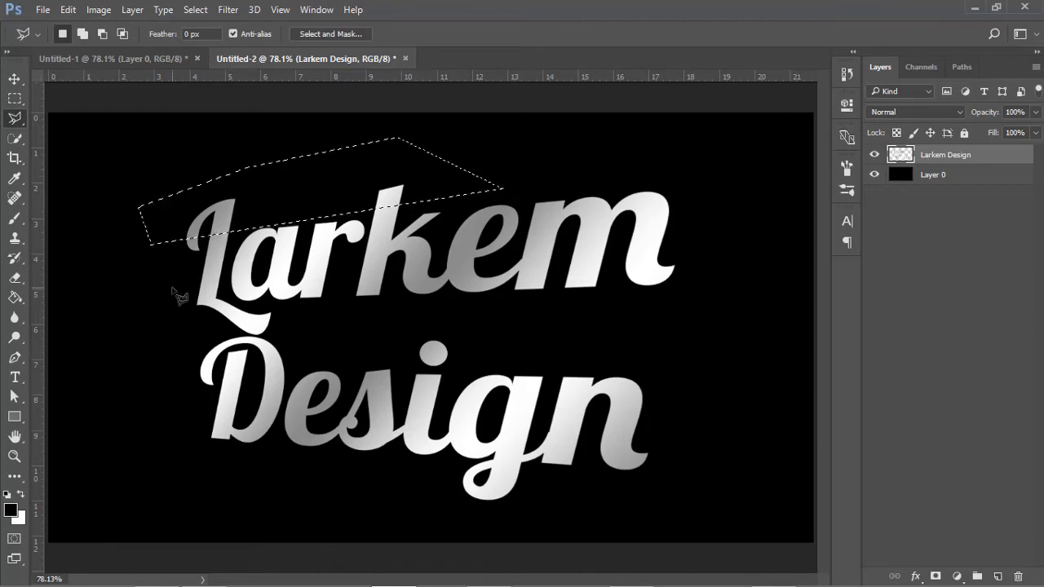
# Cut the slice, paste it as Layer 1, and move it back into place.
pyautogui.press('Delete')
pyautogui.hotkey('ctrl', 'd')
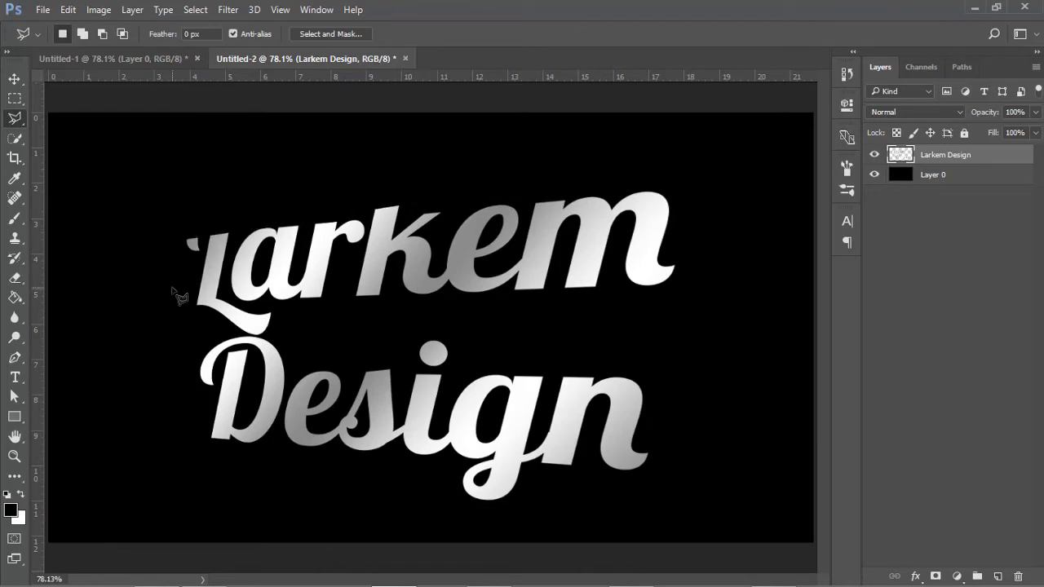
pyautogui.hotkey('ctrl', 'v')
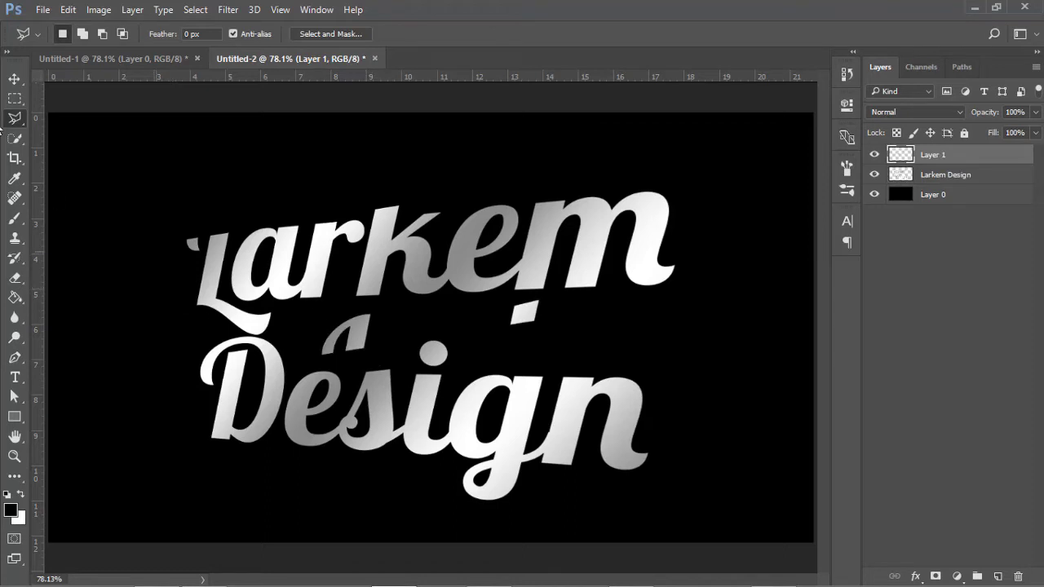
pyautogui.click(14, 79)
pyautogui.moveTo(353, 341)
pyautogui.mouseDown()
pyautogui.moveTo(229, 199)
pyautogui.moveTo(216, 224)
pyautogui.mouseUp()
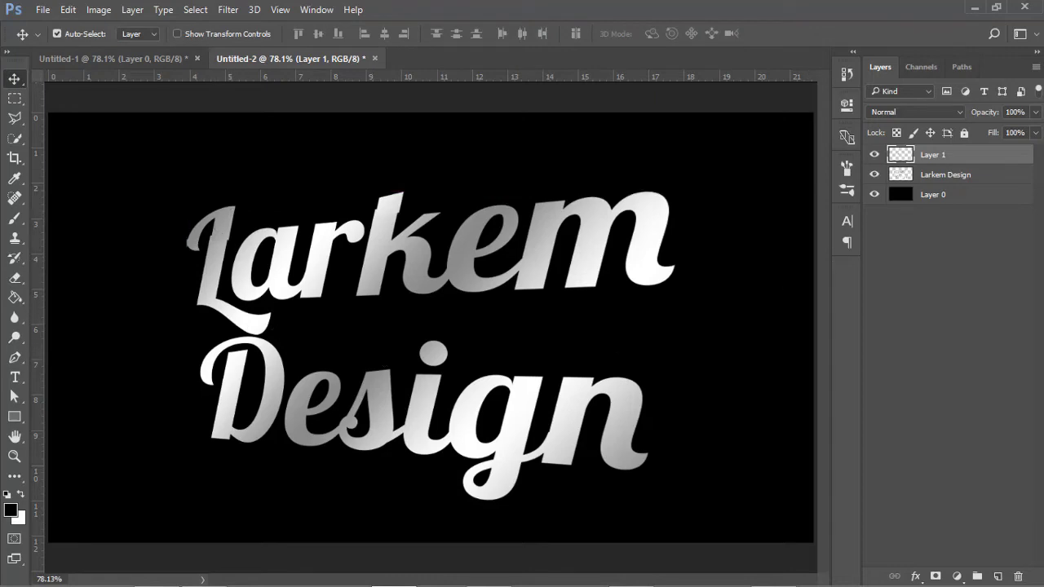
# Give Layer 1 a Multiply drop shadow: 35% opacity, 117°, 7 px distance, 11% spread, 29 px size.
pyautogui.click(873, 155)
pyautogui.doubleClick(985, 153)
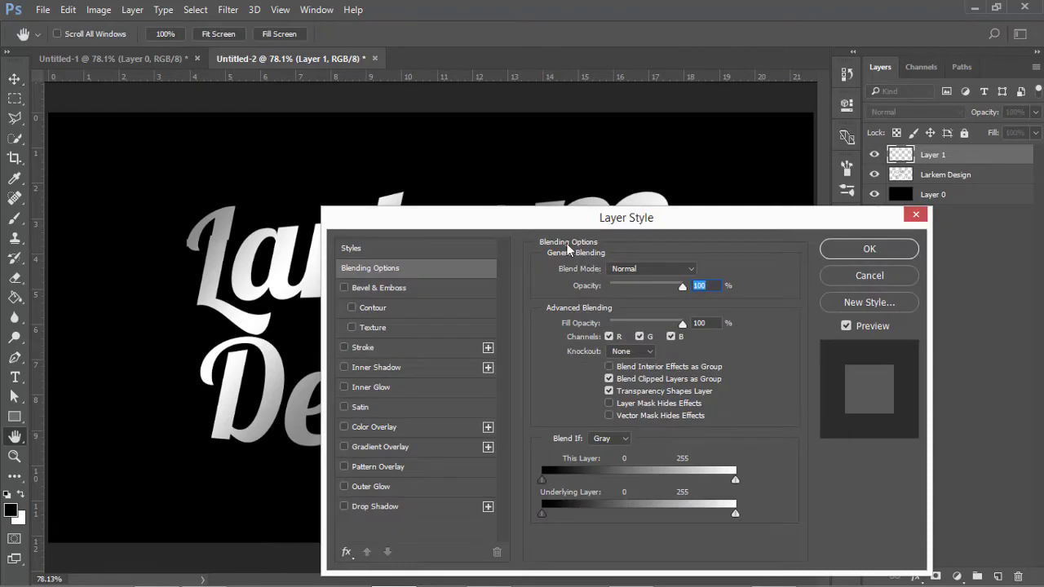
pyautogui.moveTo(563, 217); pyautogui.dragTo(821, 84)
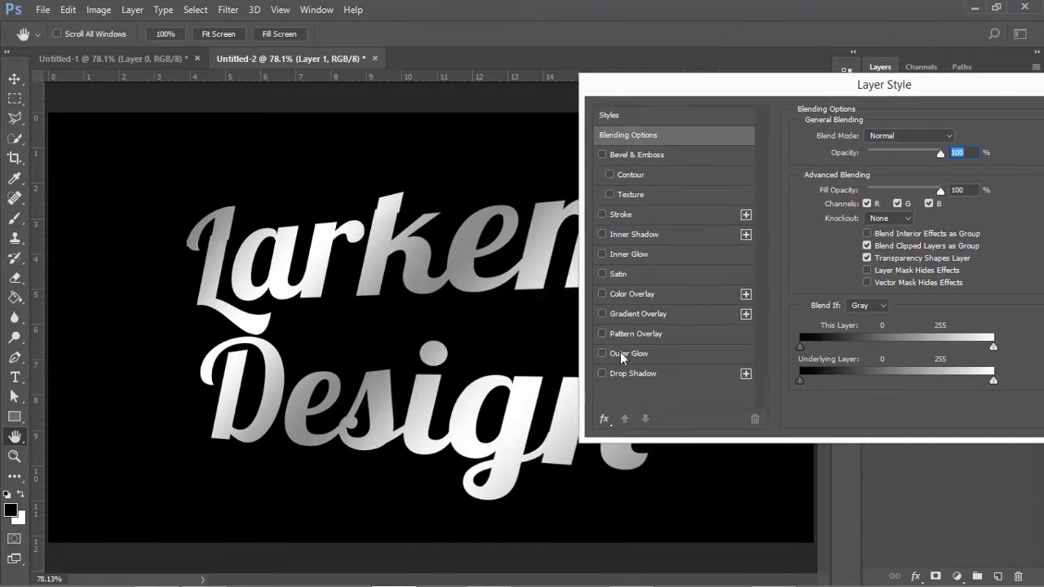
pyautogui.click(612, 373)
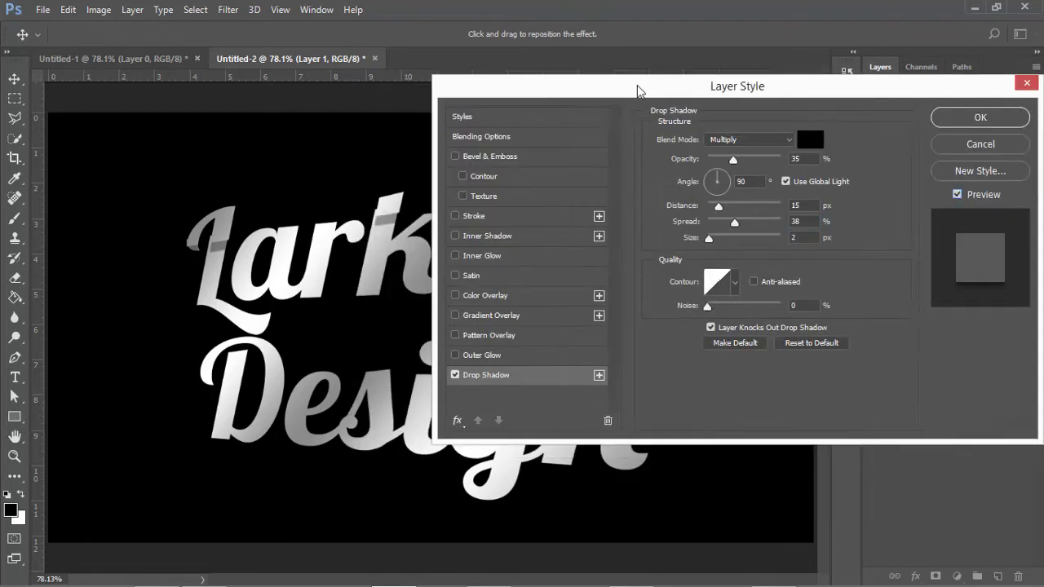
pyautogui.moveTo(739, 215)
pyautogui.mouseDown()
pyautogui.moveTo(719, 215)
pyautogui.moveTo(724, 232)
pyautogui.mouseUp()
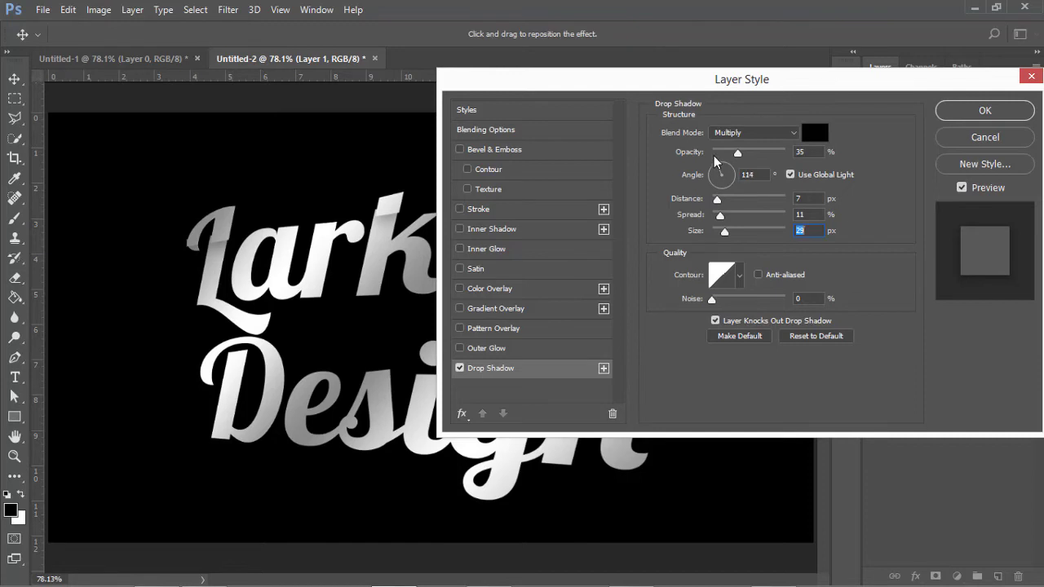
pyautogui.hotkey('shift', 'Tab')
pyautogui.hotkey('shift', 'Tab')
pyautogui.hotkey('shift', 'Tab')
pyautogui.moveTo(724, 158); pyautogui.dragTo(713, 163)
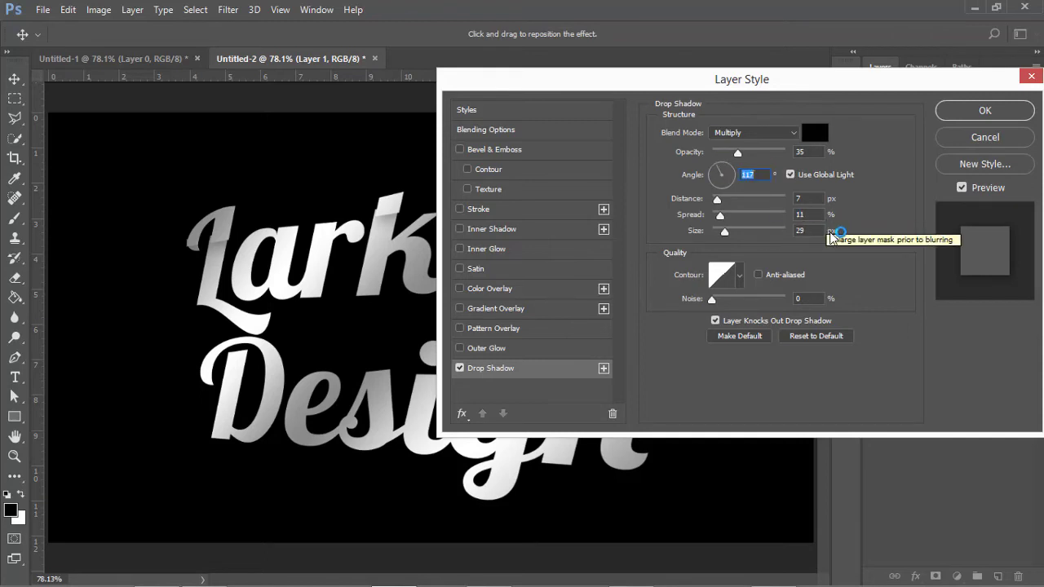
pyautogui.click(965, 118)
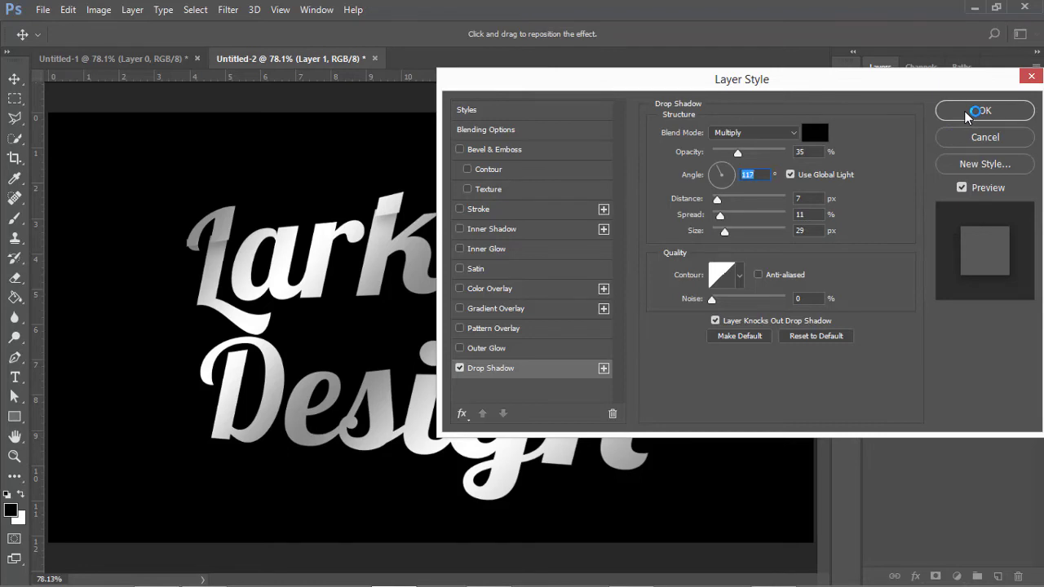
pyautogui.click(967, 117)
pyautogui.click(946, 208)
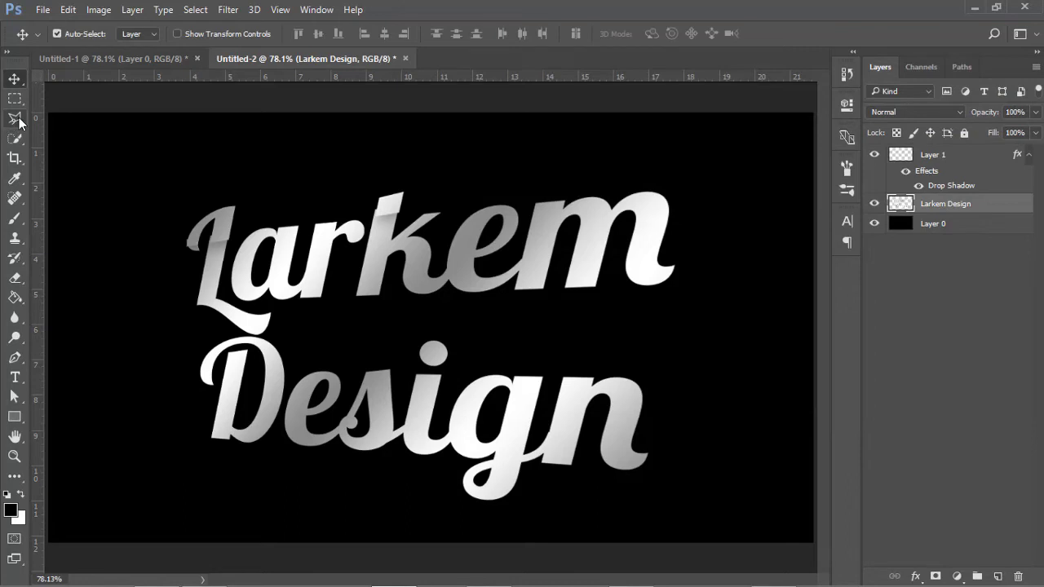
# Cut a top slice of the Larkem text onto Layer 2 with the Polygonal Lasso and nudge it.
pyautogui.click(874, 204)
pyautogui.click(11, 121)
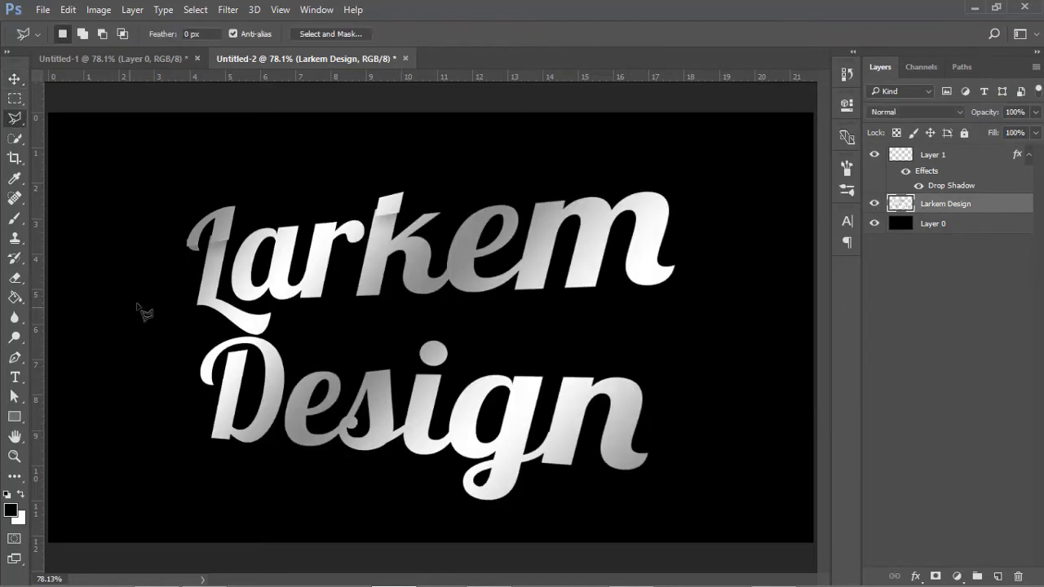
pyautogui.click(169, 274)
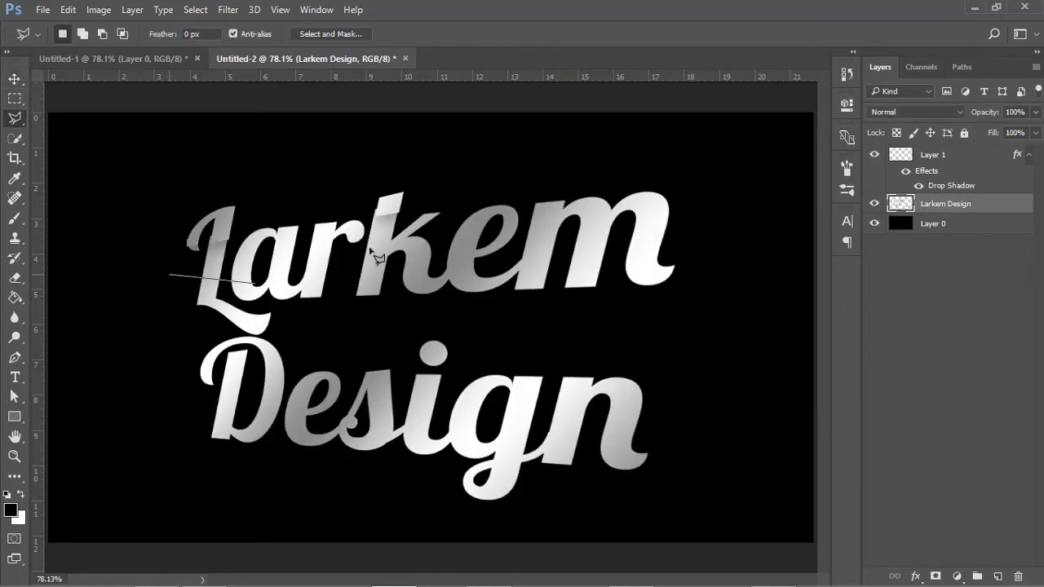
pyautogui.click(715, 206)
pyautogui.click(718, 234)
pyautogui.doubleClick(169, 303)
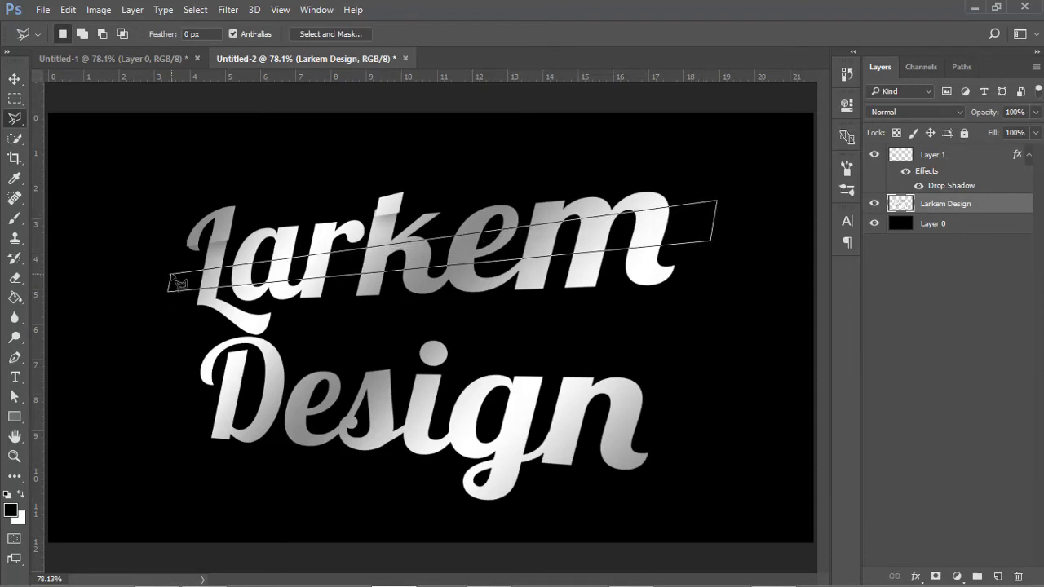
pyautogui.hotkey('ctrl', 'j')
pyautogui.press('v')
pyautogui.moveTo(369, 267); pyautogui.dragTo(377, 269)
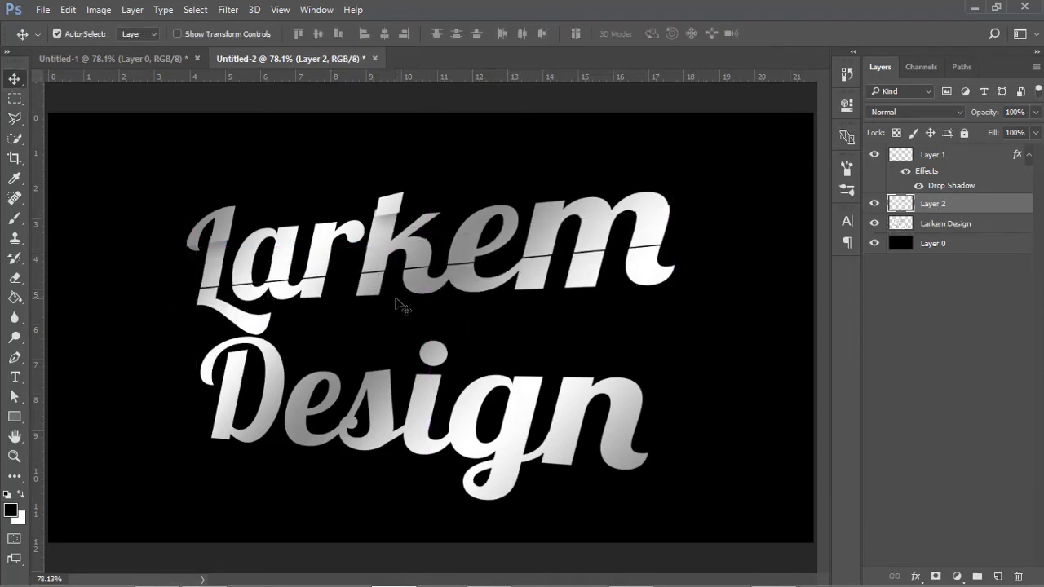
# Lasso another upper slice of the Larkem Design layer and copy it onto Layer 3.
pyautogui.click(874, 203)
pyautogui.click(946, 224)
pyautogui.press('l')
pyautogui.click(174, 267)
pyautogui.click(698, 174)
pyautogui.click(204, 198)
pyautogui.click(174, 268)
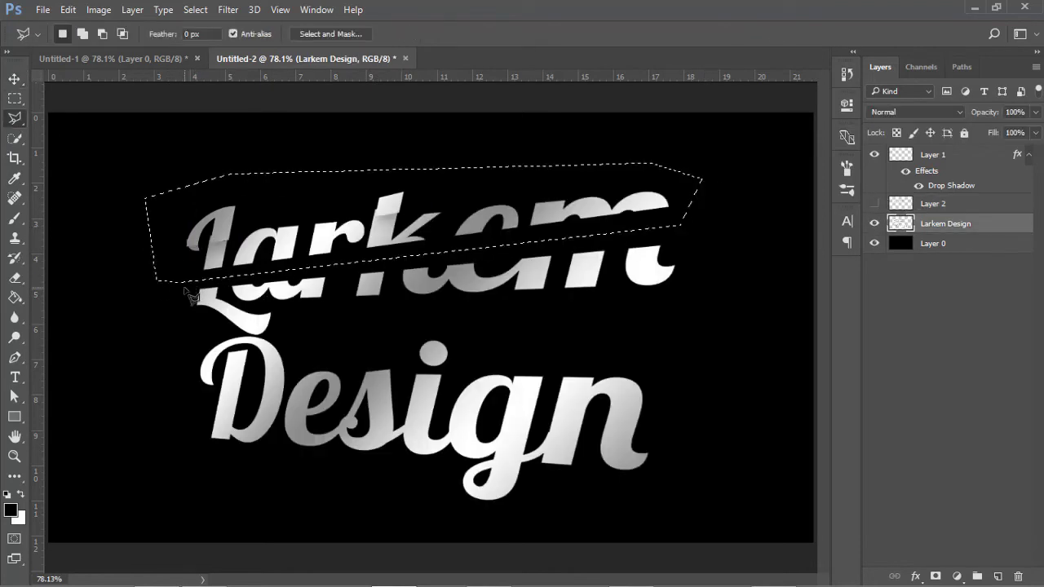
pyautogui.hotkey('ctrl', 'j')
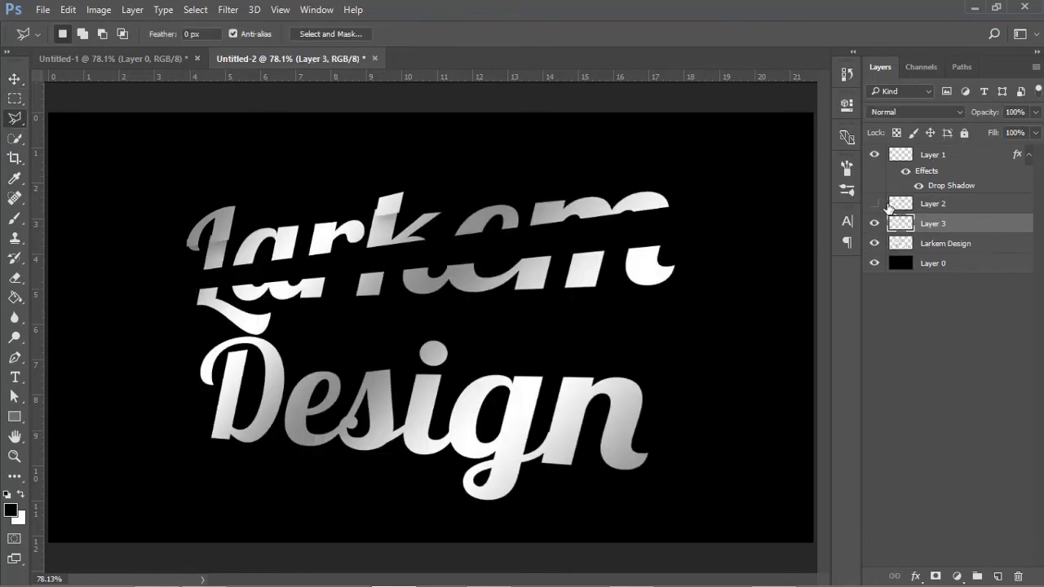
# Check Layer 3's content and move Layer 3 above Layer 2 in the stack.
pyautogui.click(874, 203)
pyautogui.click(872, 223)
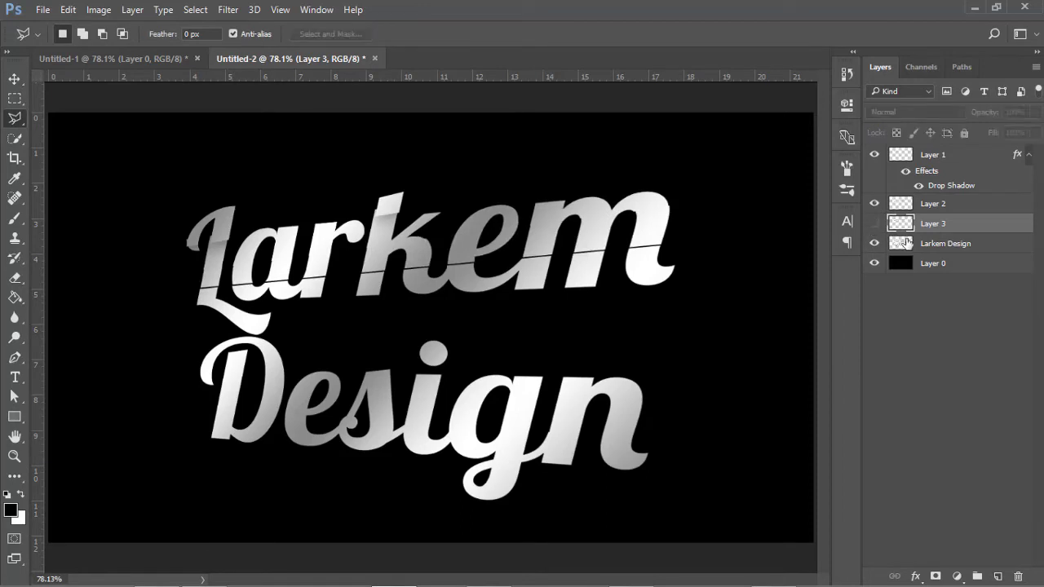
pyautogui.click(877, 228)
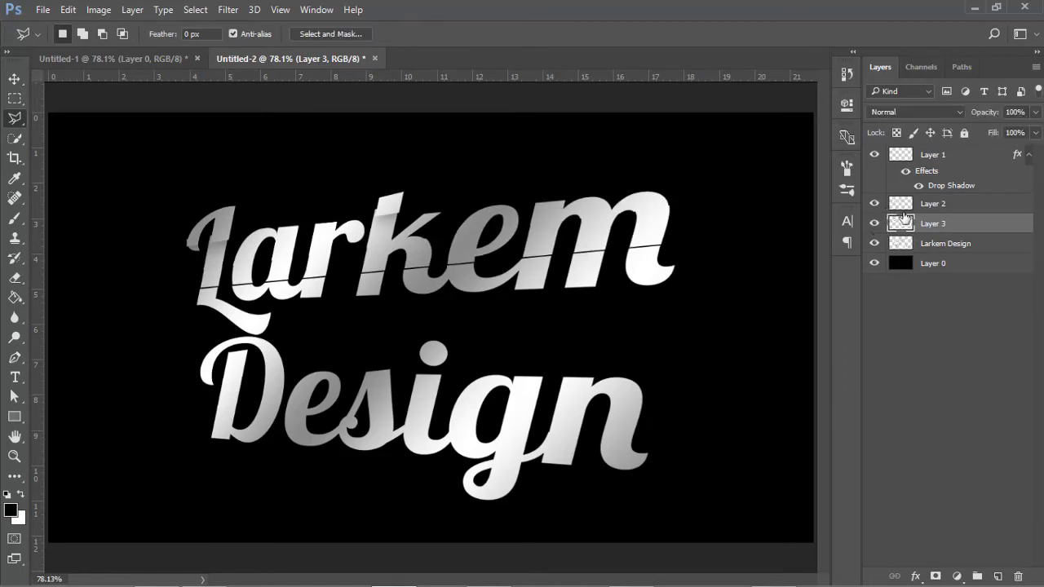
pyautogui.click(881, 211)
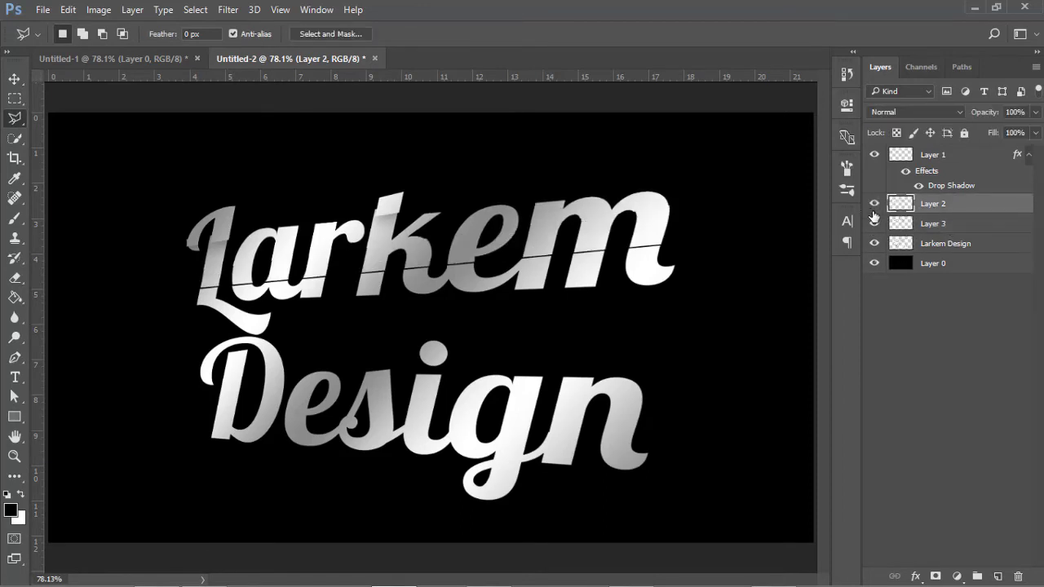
pyautogui.moveTo(905, 226); pyautogui.dragTo(920, 179)
# Copy Layer 1's drop shadow onto Layer 3, then toggle Layer 3 to compare.
pyautogui.click(955, 160)
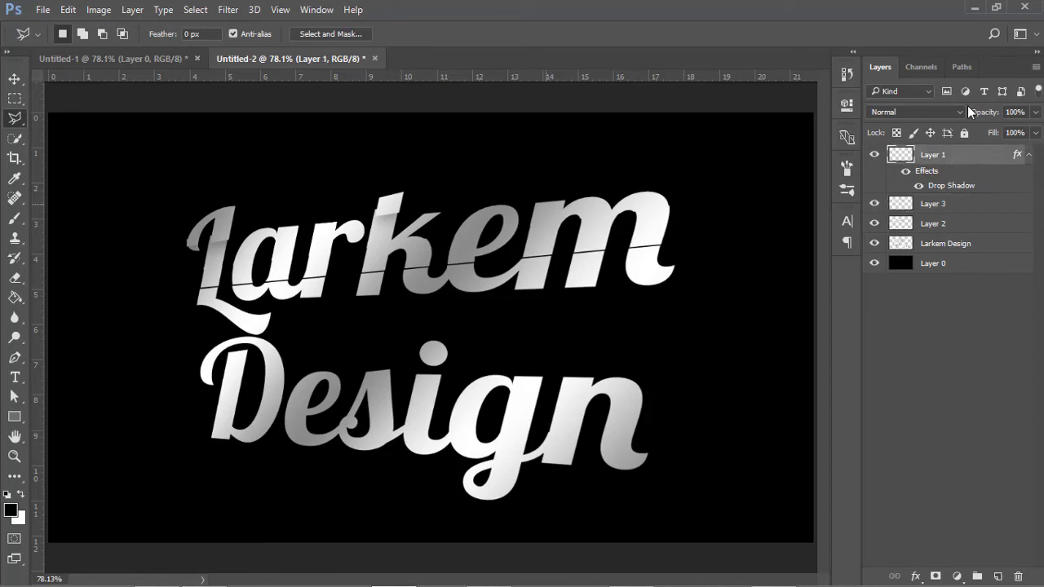
pyautogui.click(874, 155)
pyautogui.moveTo(926, 171); pyautogui.dragTo(927, 211)
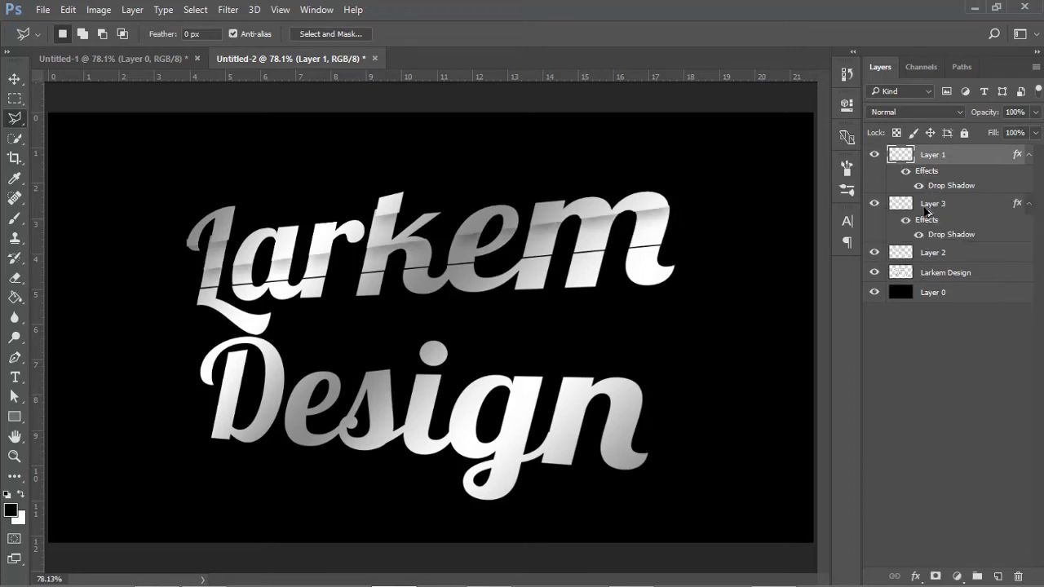
pyautogui.click(873, 203)
pyautogui.click(874, 203)
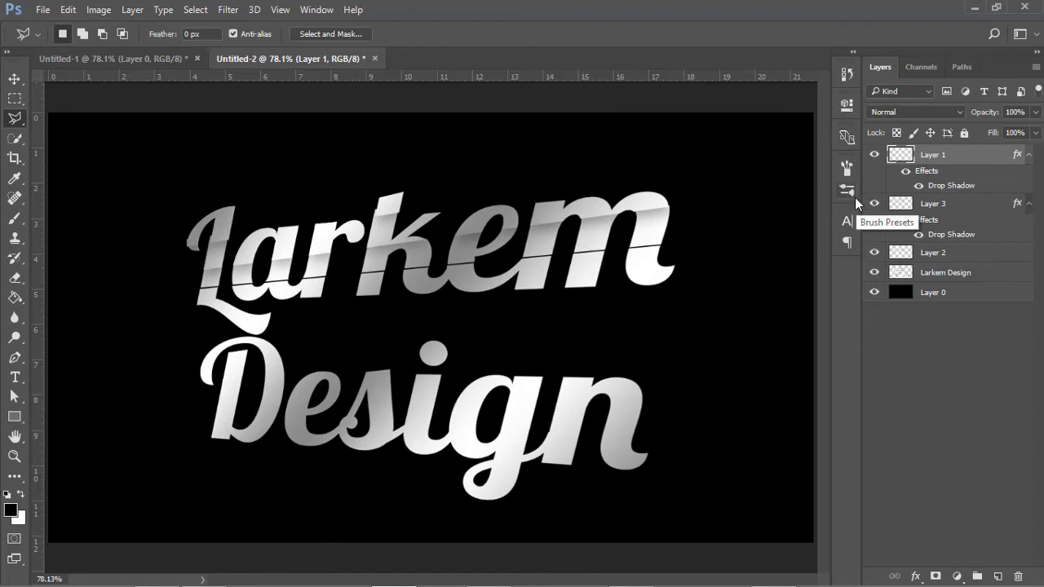
pyautogui.click(873, 203)
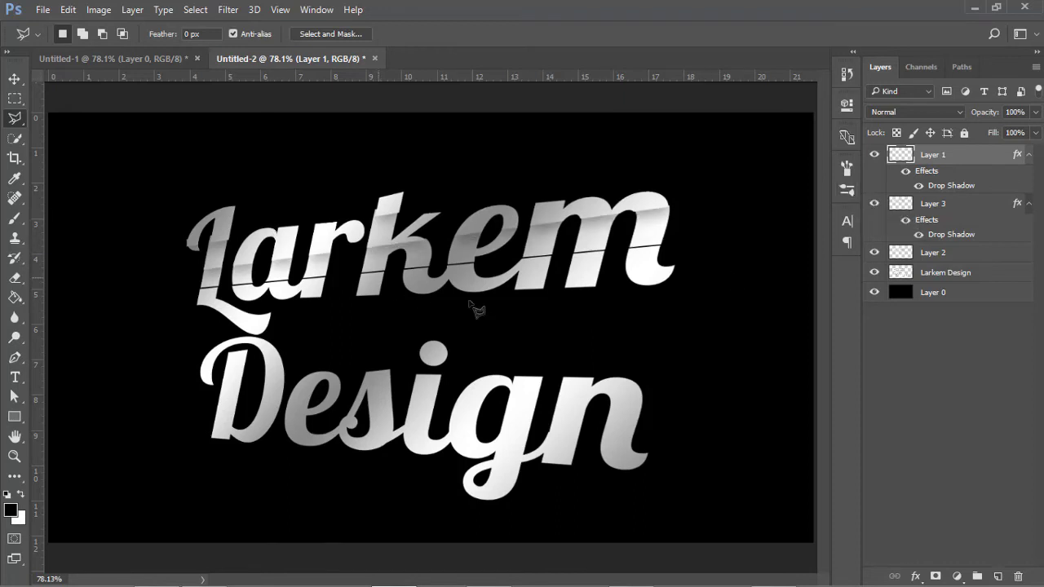
# Shift the Layer 2 strip sideways and copy Layer 3's drop shadow onto it.
pyautogui.press('v')
pyautogui.moveTo(400, 245); pyautogui.dragTo(661, 234)
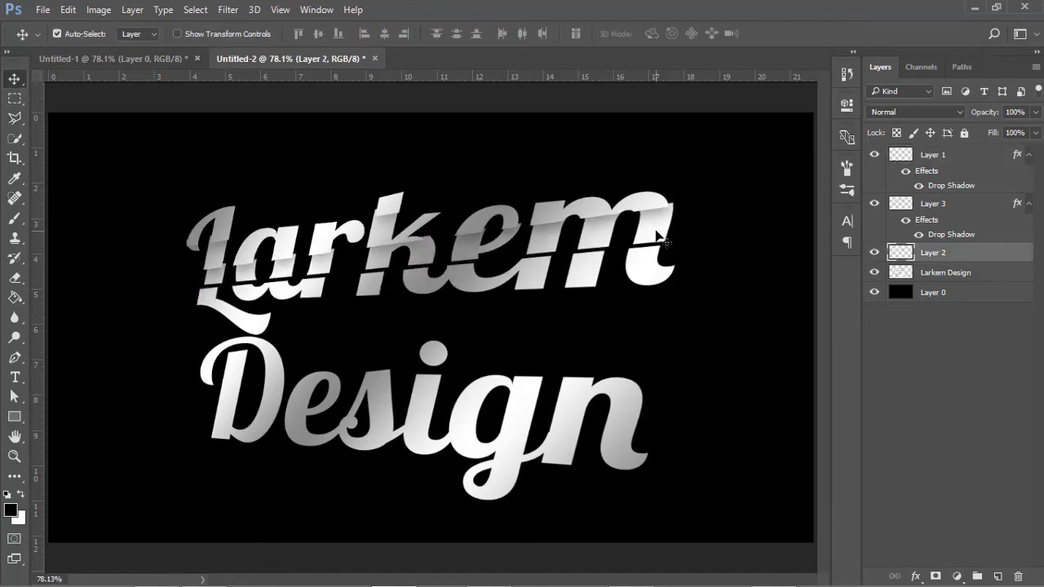
pyautogui.click(445, 303)
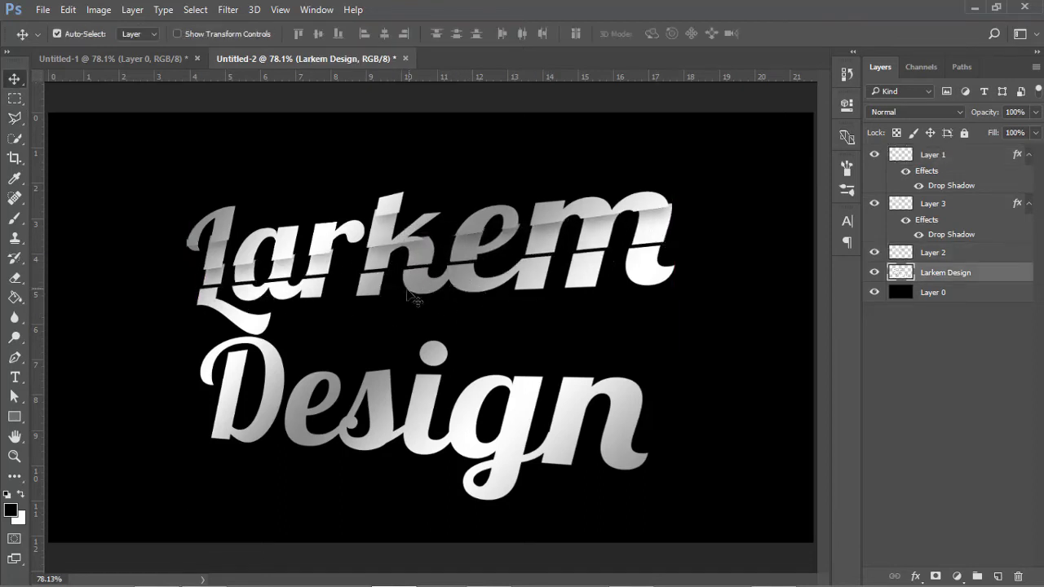
pyautogui.click(599, 243)
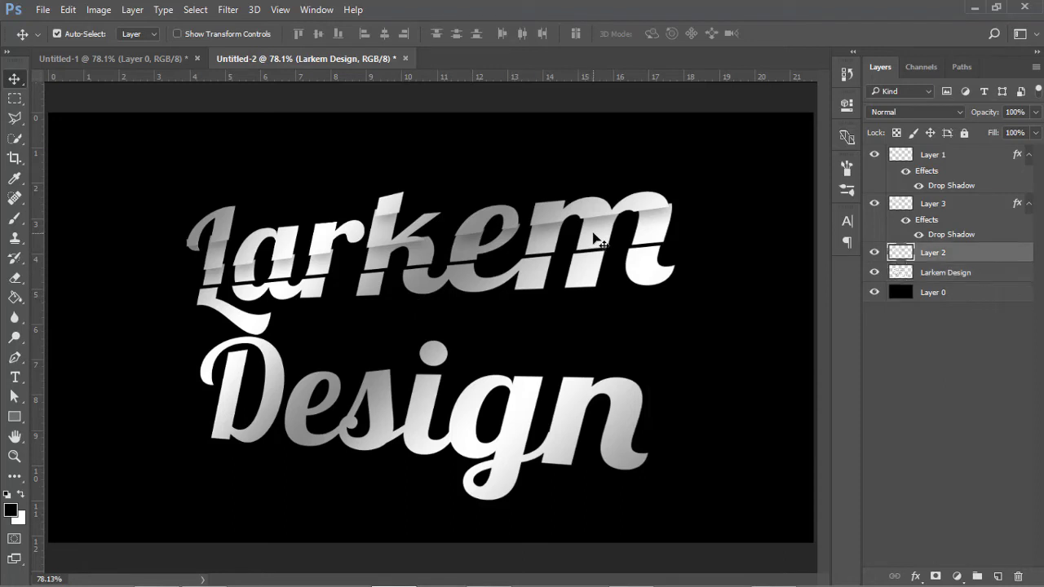
pyautogui.click(927, 221)
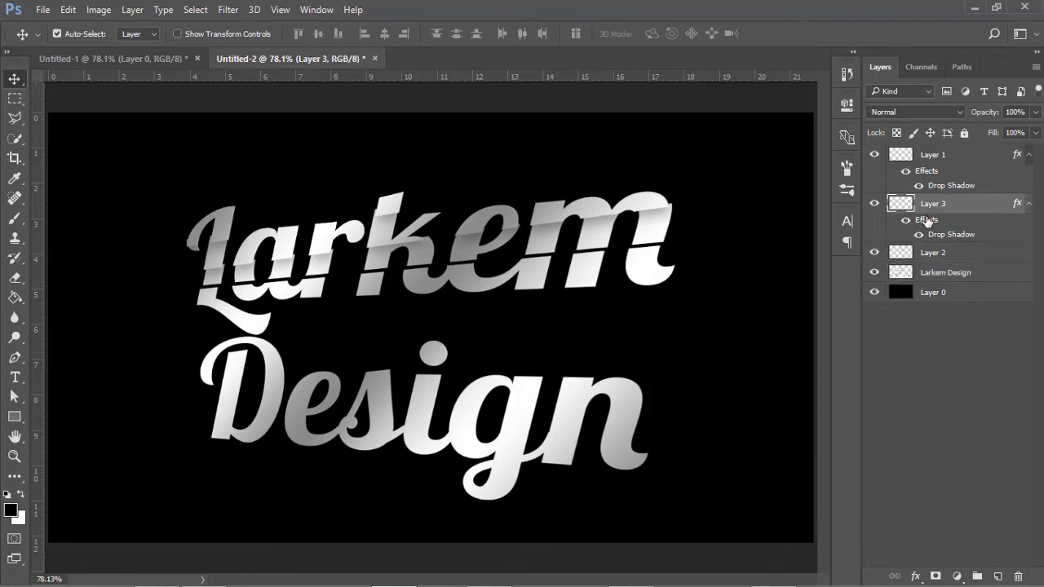
pyautogui.moveTo(925, 220); pyautogui.dragTo(970, 259)
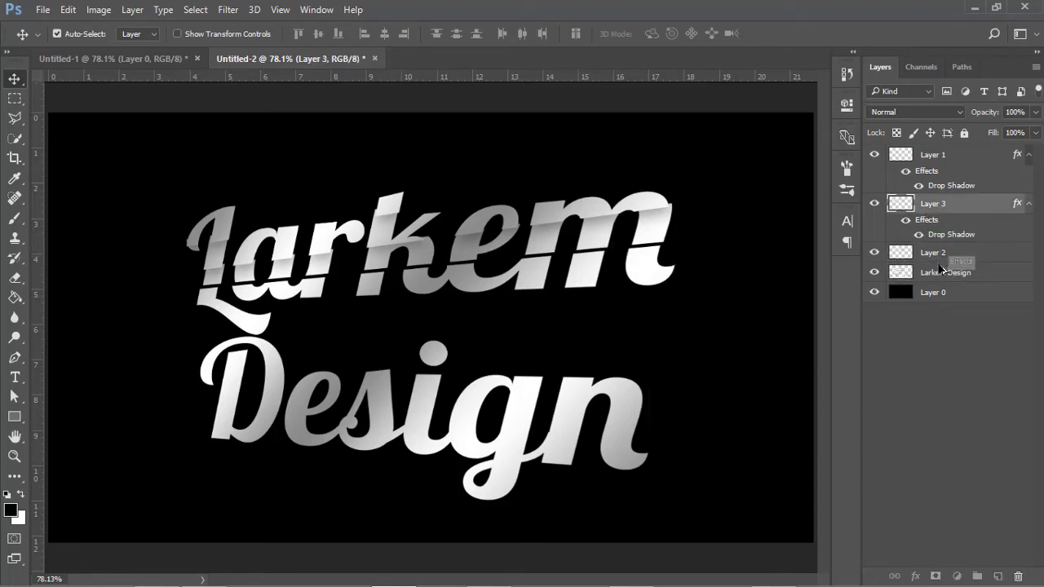
# Hide the original Larkem Design layer and the upper strip layers.
pyautogui.click(255, 356)
pyautogui.click(873, 301)
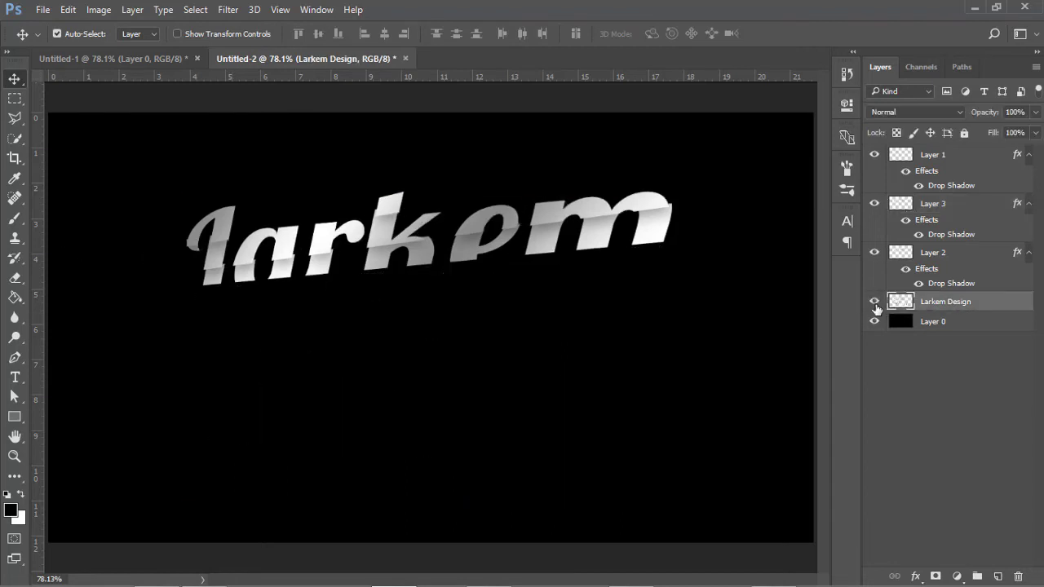
pyautogui.click(873, 302)
pyautogui.moveTo(874, 252); pyautogui.dragTo(873, 155)
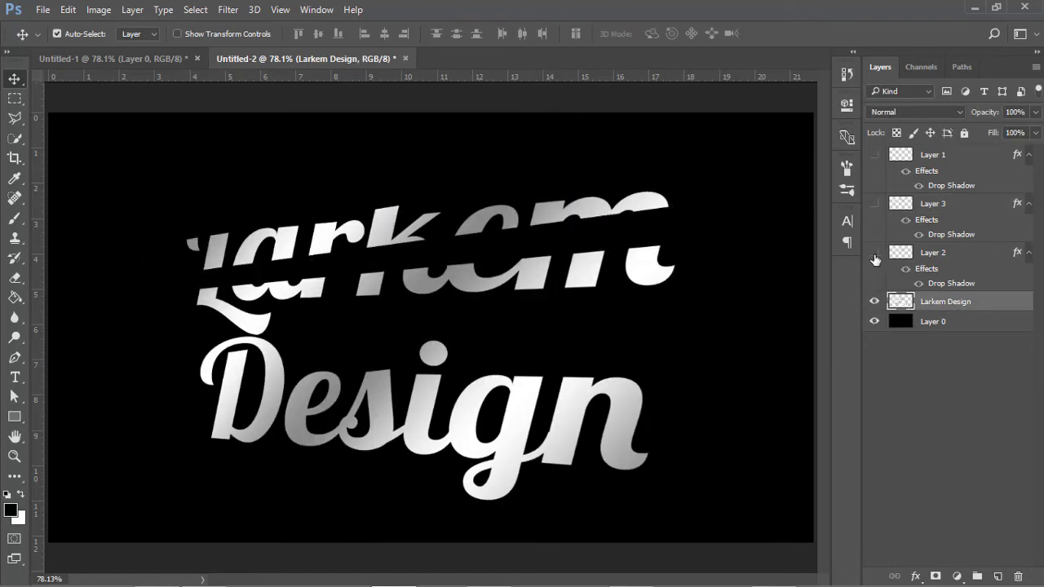
pyautogui.click(874, 301)
pyautogui.click(873, 302)
# Lasso a slice across the word Design and copy it onto a new layer.
pyautogui.click(16, 119)
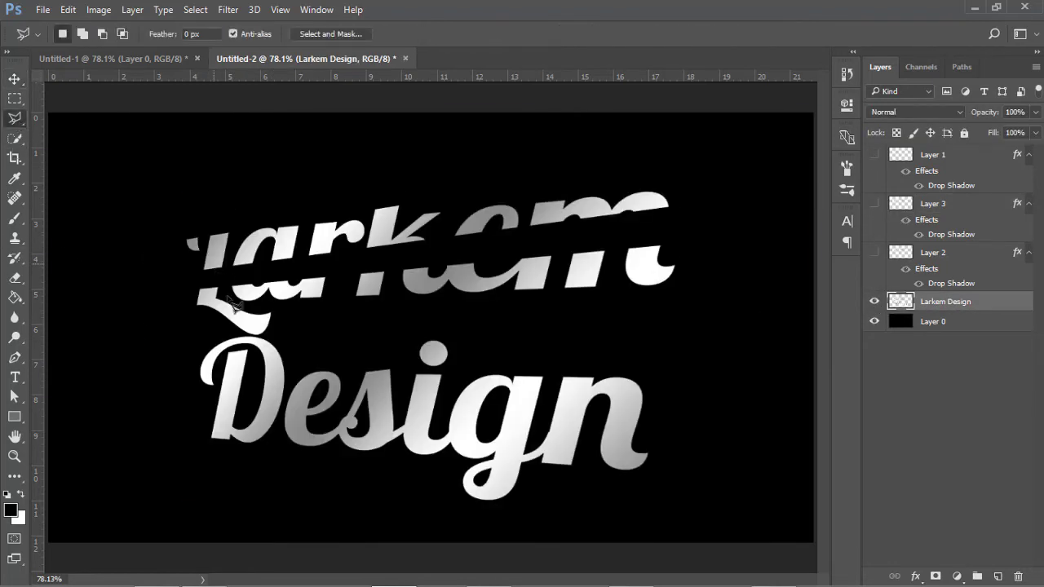
pyautogui.scroll(3, 239, 263)
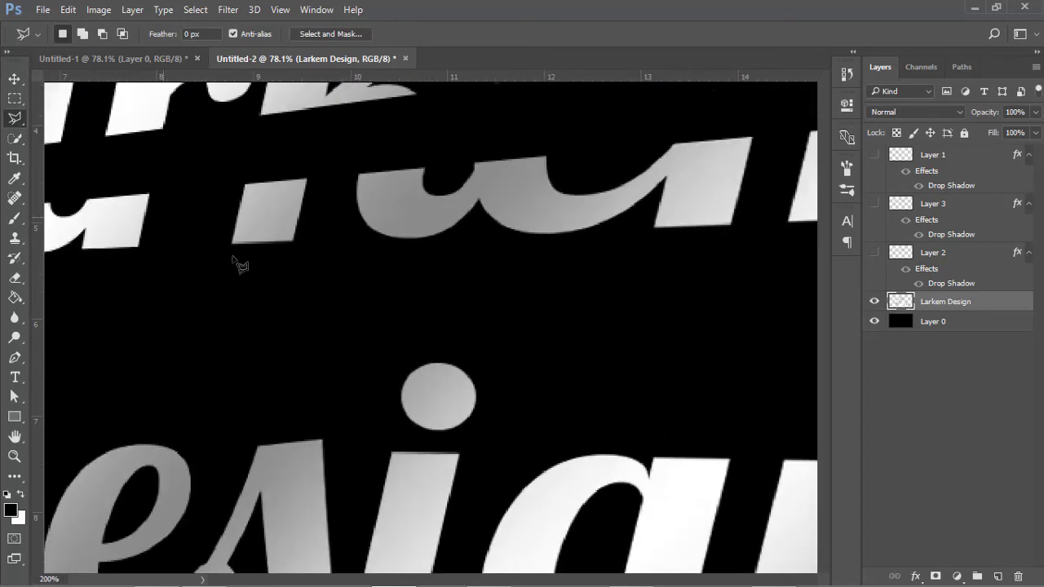
pyautogui.scroll(2, 193, 345)
pyautogui.hotkey('ctrl', 'j')
pyautogui.click(873, 321)
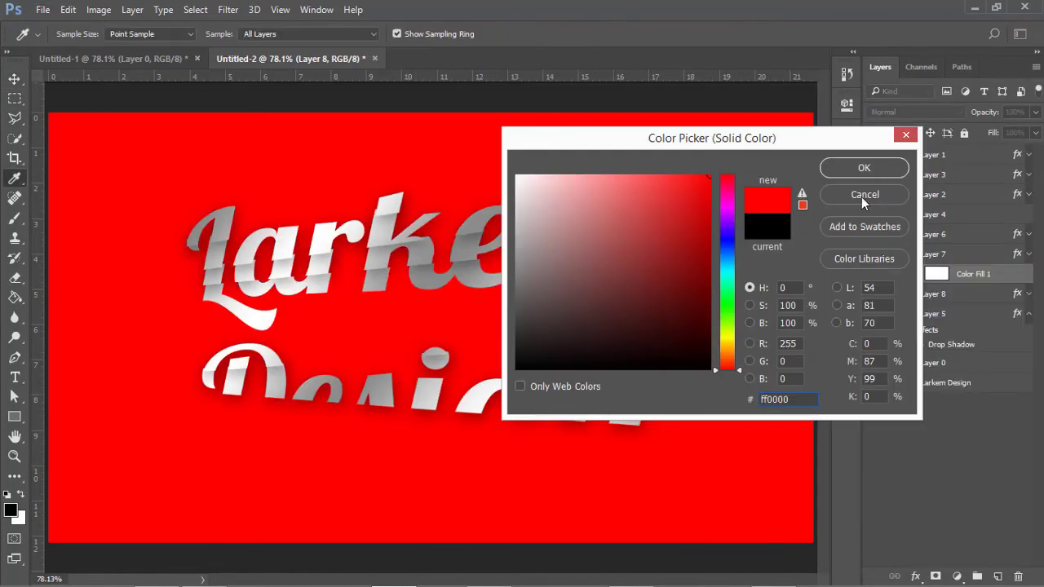
# Discard the first fill, then add a ff0000 Solid Color fill above Layer 1 in Multiply mode.
pyautogui.click(863, 195)
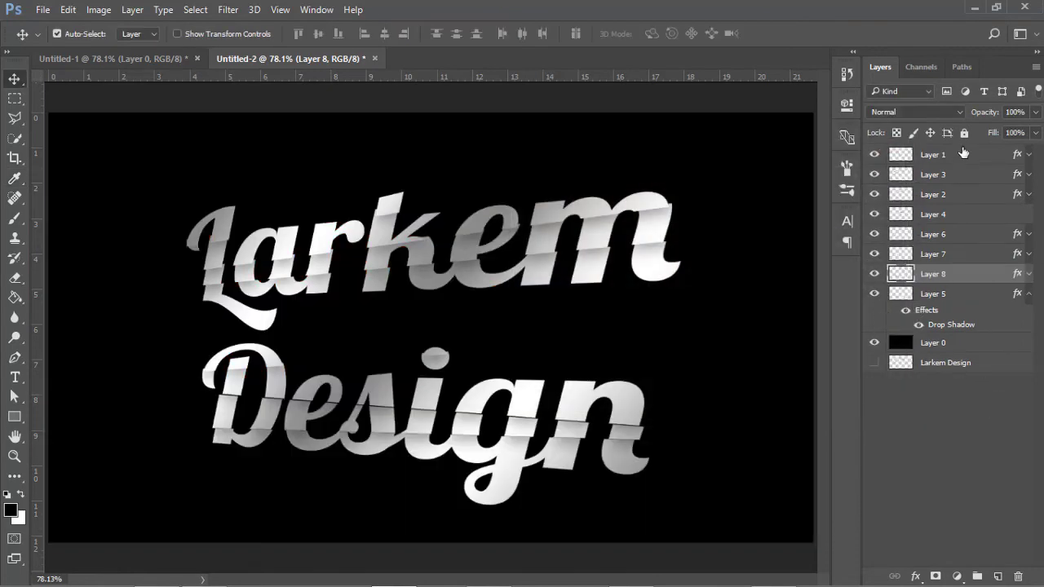
pyautogui.click(960, 155)
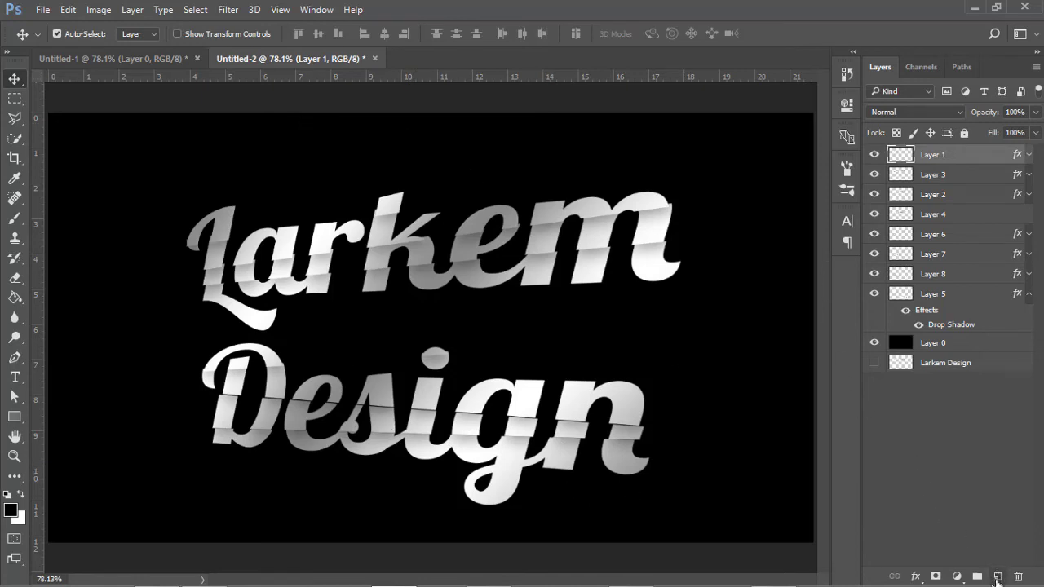
pyautogui.click(957, 577)
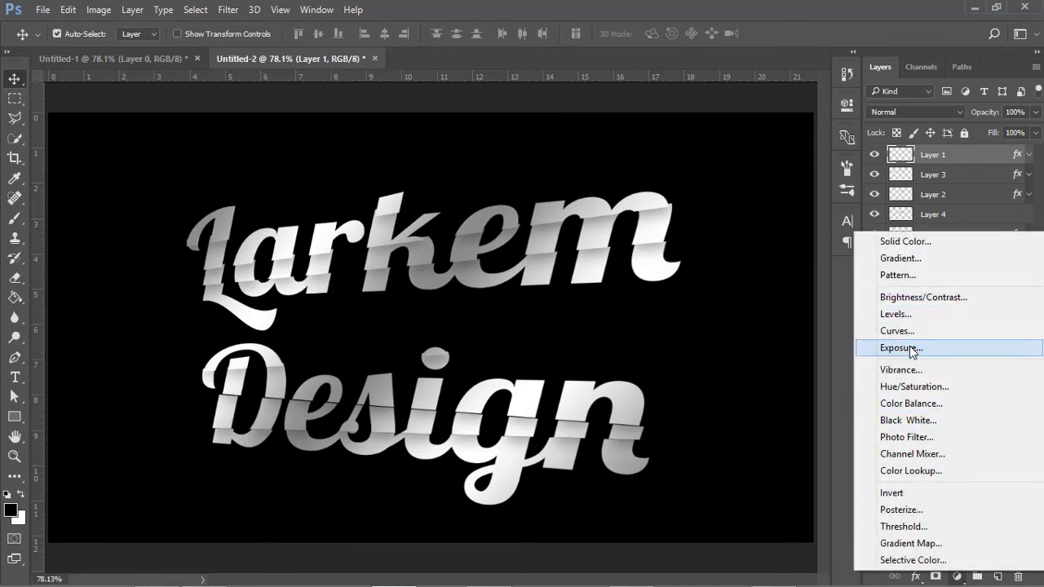
pyautogui.click(924, 242)
pyautogui.write('ff0000')
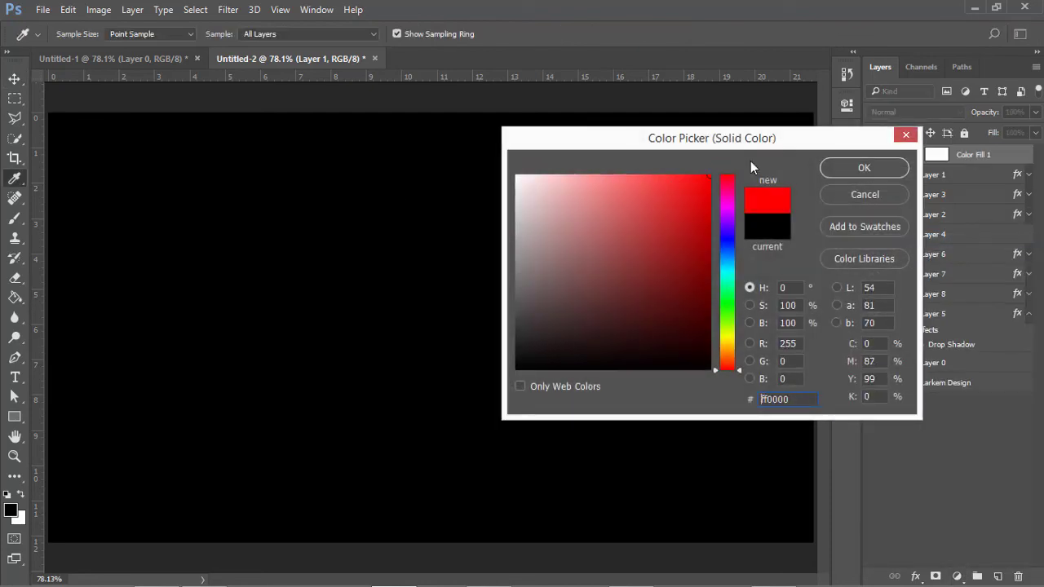
pyautogui.click(849, 165)
pyautogui.click(931, 109)
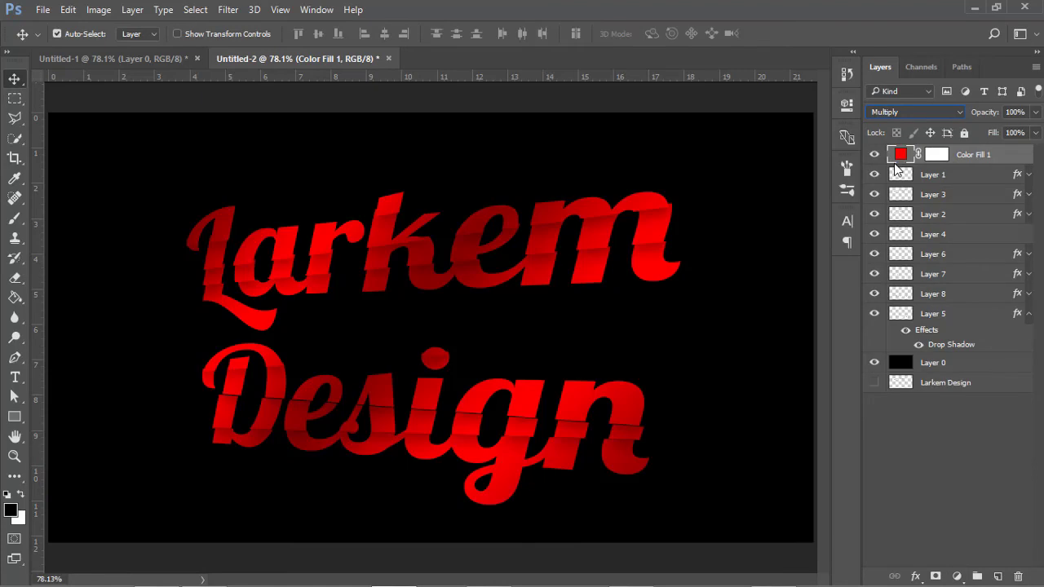
pyautogui.click(959, 174)
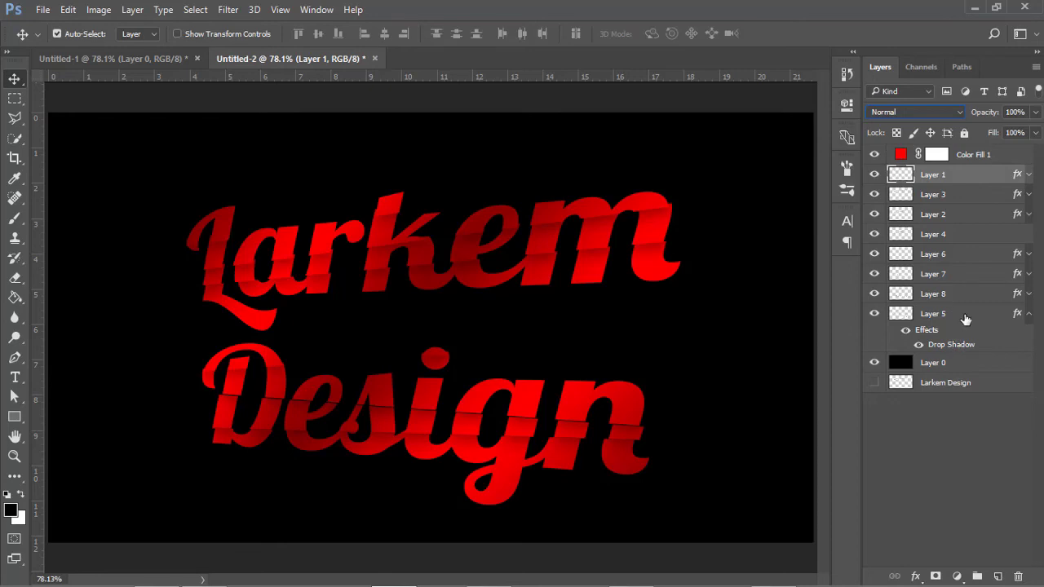
# Group the strip layers into Group 1 and clip Color Fill 1 to it.
pyautogui.keyDown('shift'); pyautogui.click(966, 318); pyautogui.keyUp('shift')
pyautogui.hotkey('ctrl', 'g')
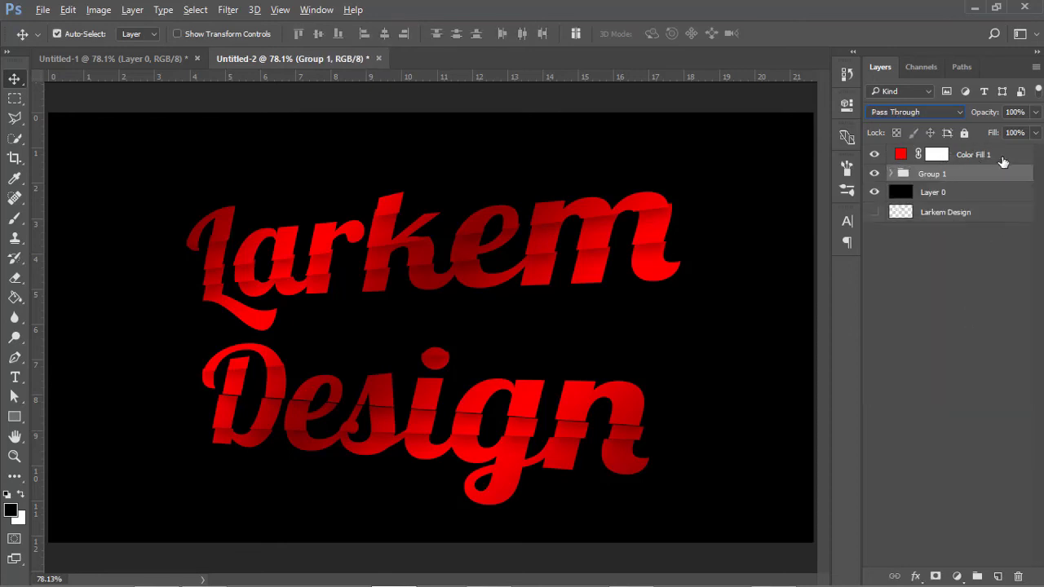
pyautogui.keyDown('alt'); pyautogui.click(1002, 164); pyautogui.keyUp('alt')
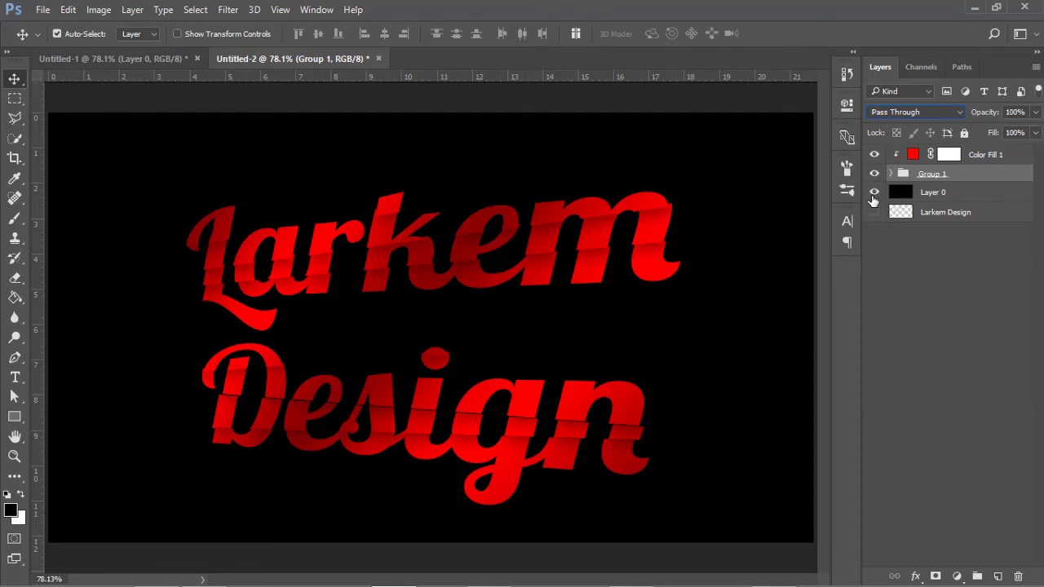
# Compare the result by toggling the black background and the fill's clipping mask.
pyautogui.click(874, 192)
pyautogui.click(873, 192)
pyautogui.click(873, 193)
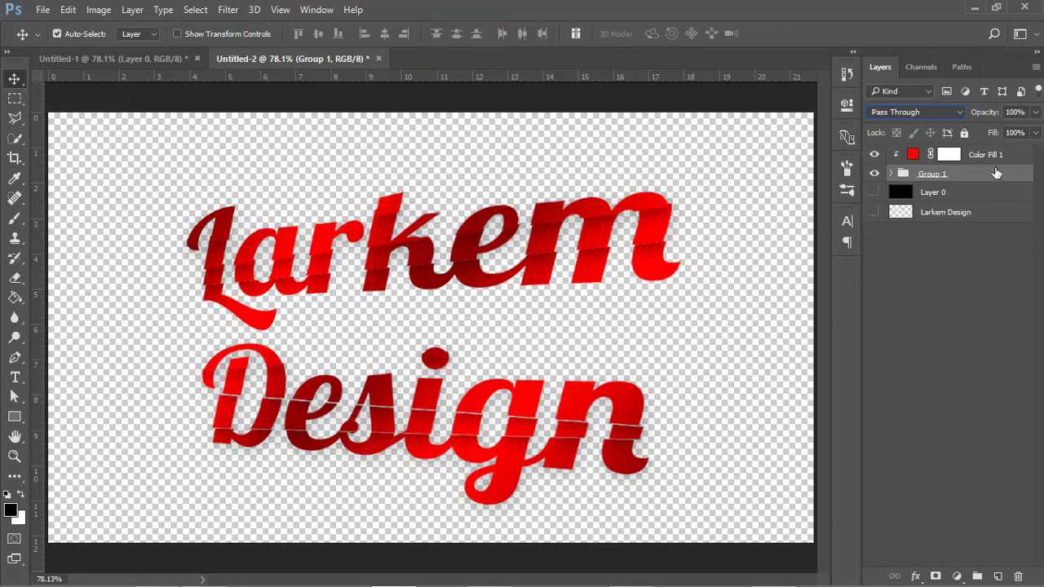
pyautogui.keyDown('alt'); pyautogui.click(995, 163); pyautogui.keyUp('alt')
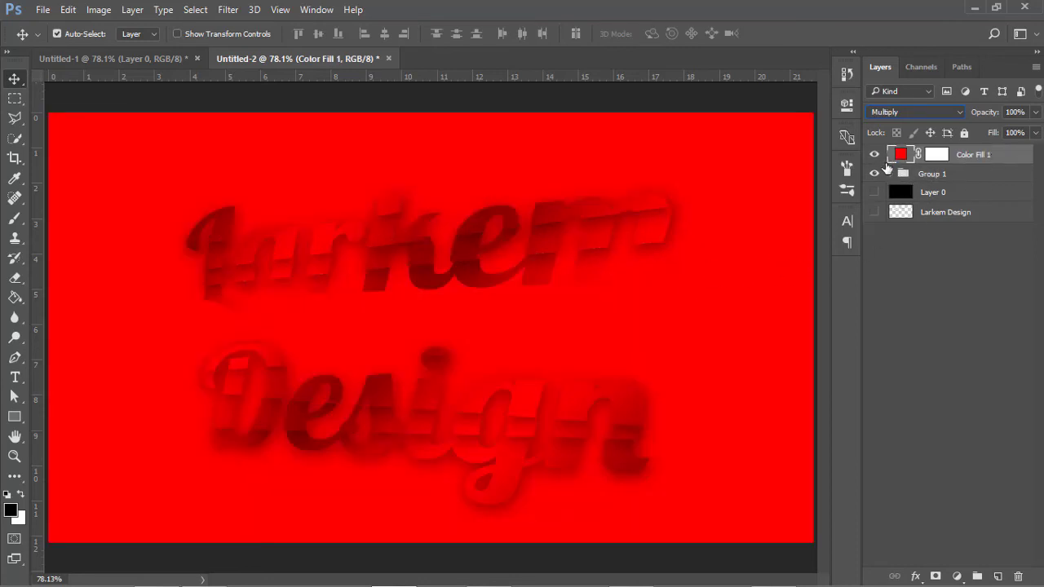
pyautogui.keyDown('alt'); pyautogui.click(982, 163); pyautogui.keyUp('alt')
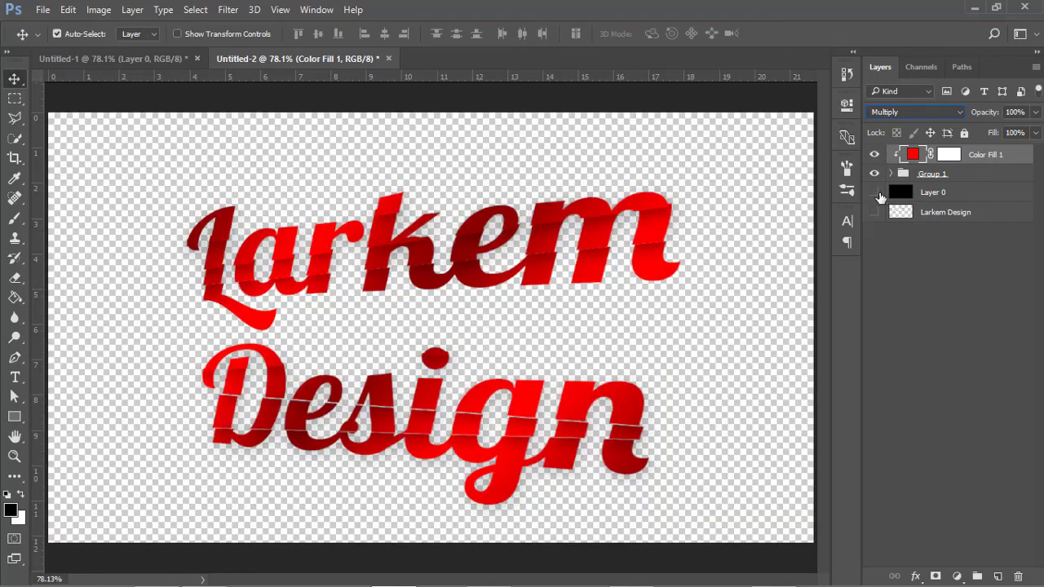
pyautogui.click(874, 193)
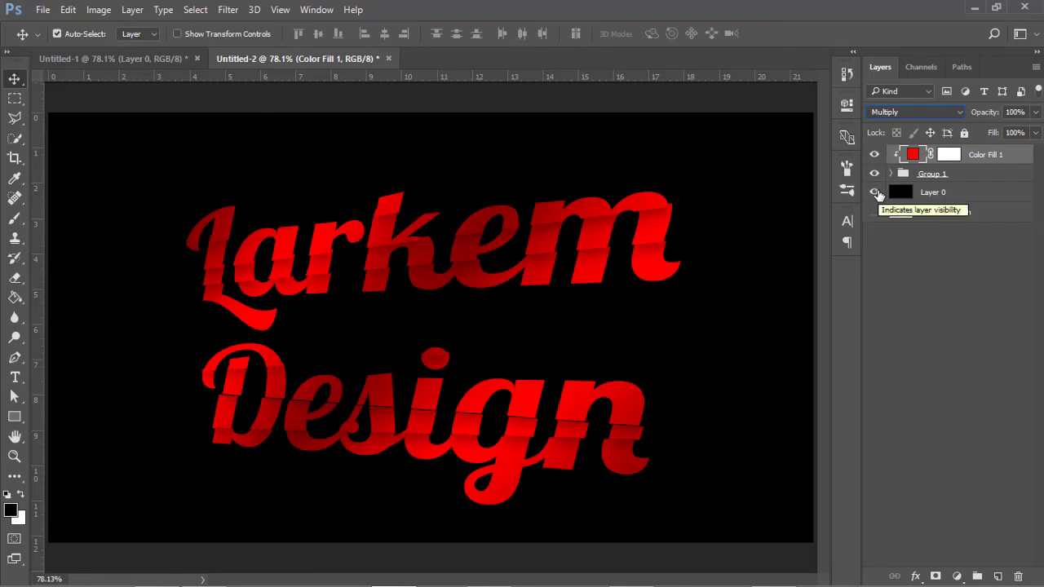